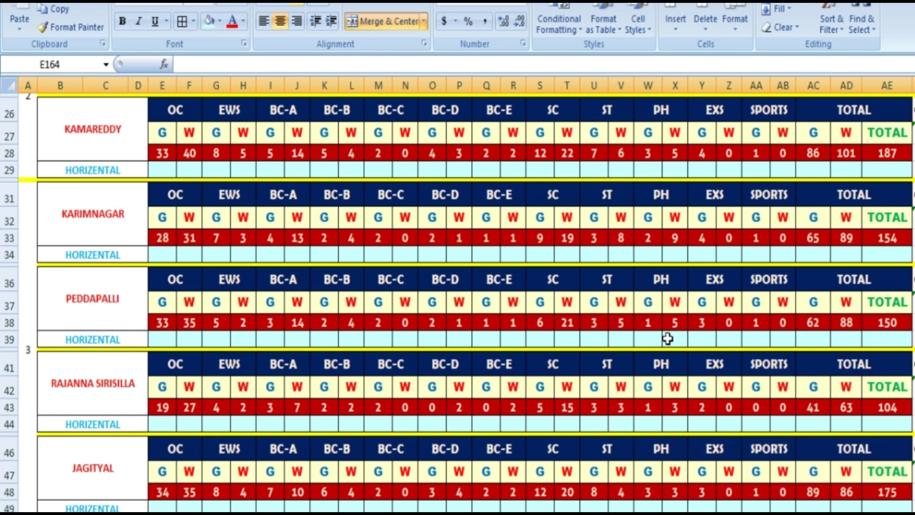
- Review the district vacancy tables and the grand total formulas for the G, W and TOTAL columns
scroll(728, 339, "up", 4)
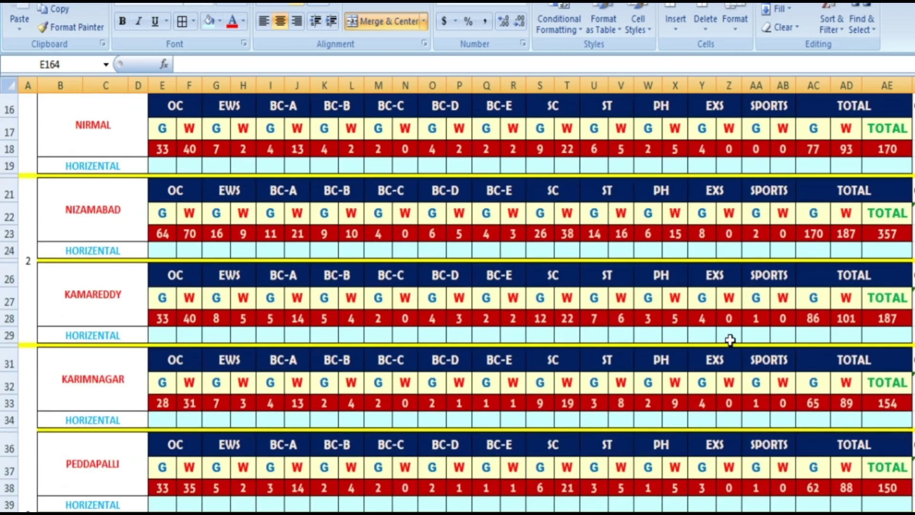
scroll(730, 339, "up", 4)
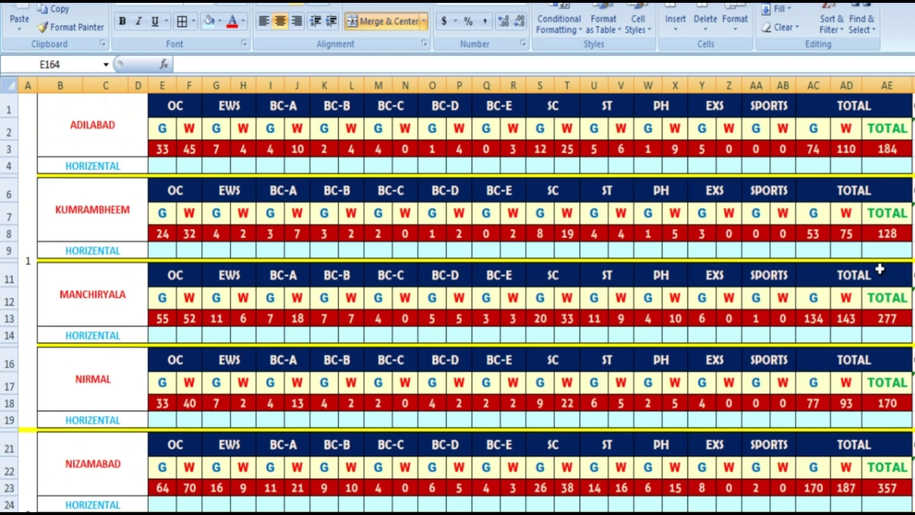
scroll(903, 248, "down", 5)
scroll(909, 260, "down", 20)
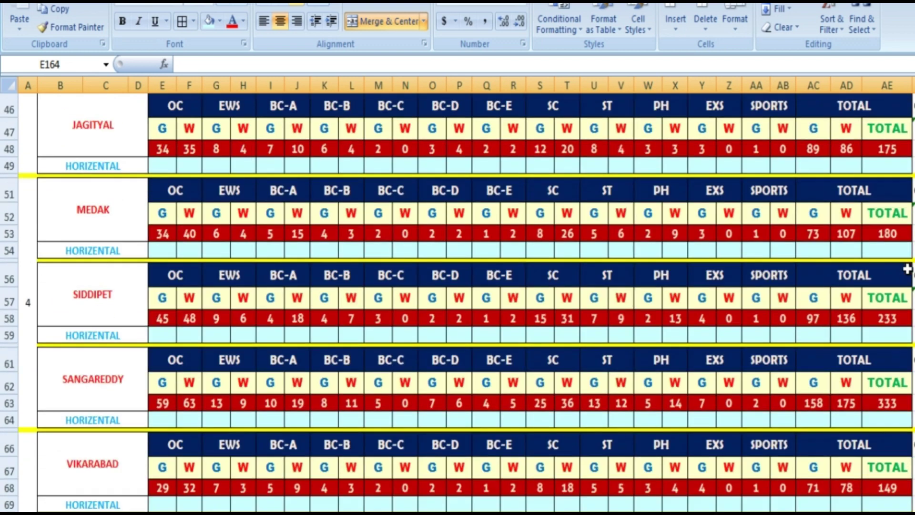
scroll(907, 273, "down", 17)
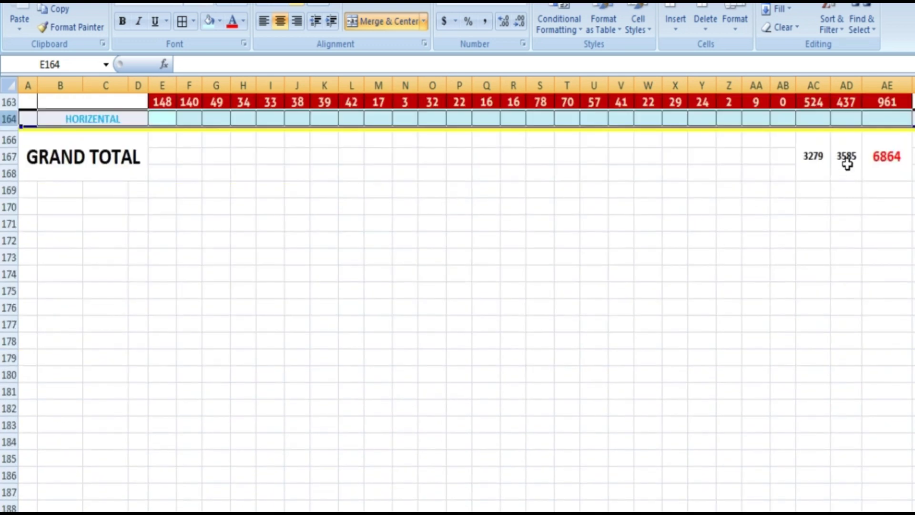
left_click(882, 169)
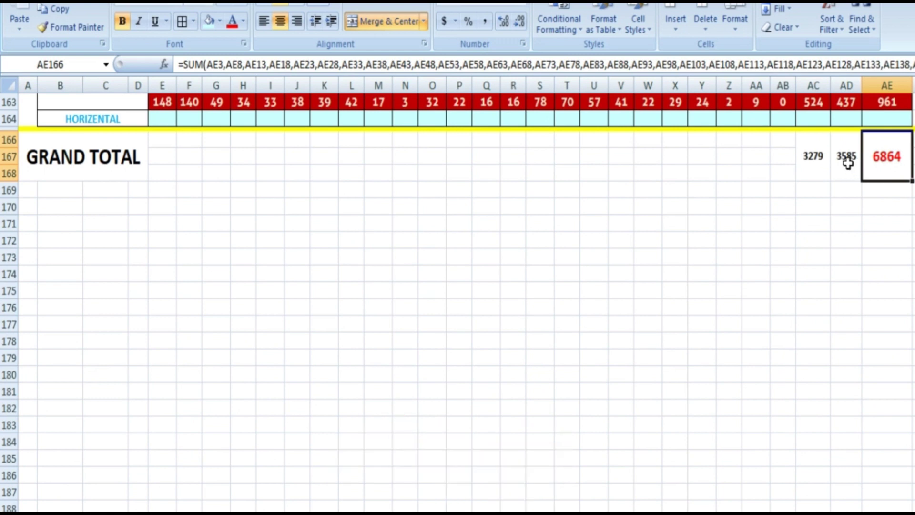
scroll(846, 145, "up", 3)
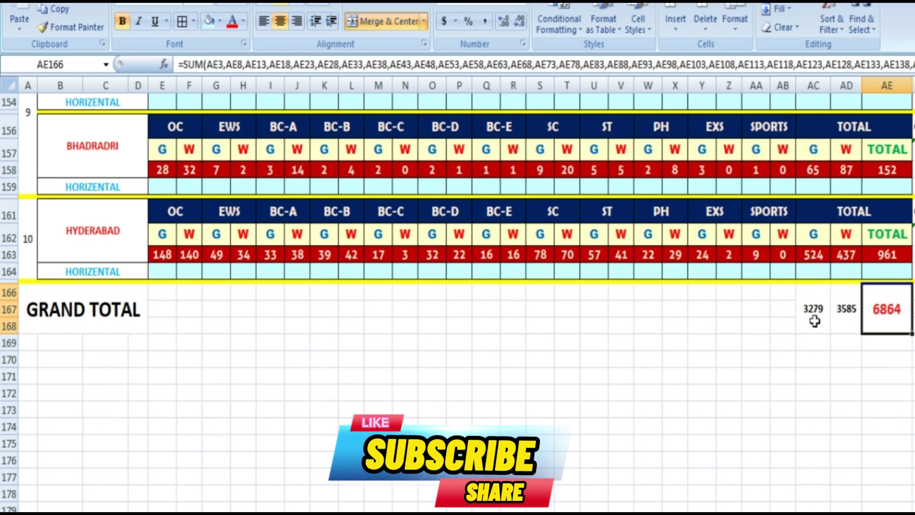
left_click(814, 322)
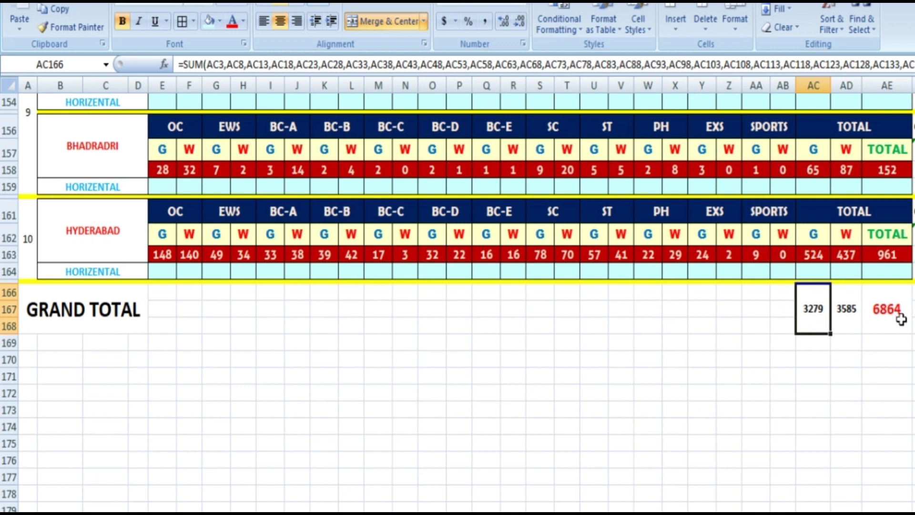
left_click(847, 318)
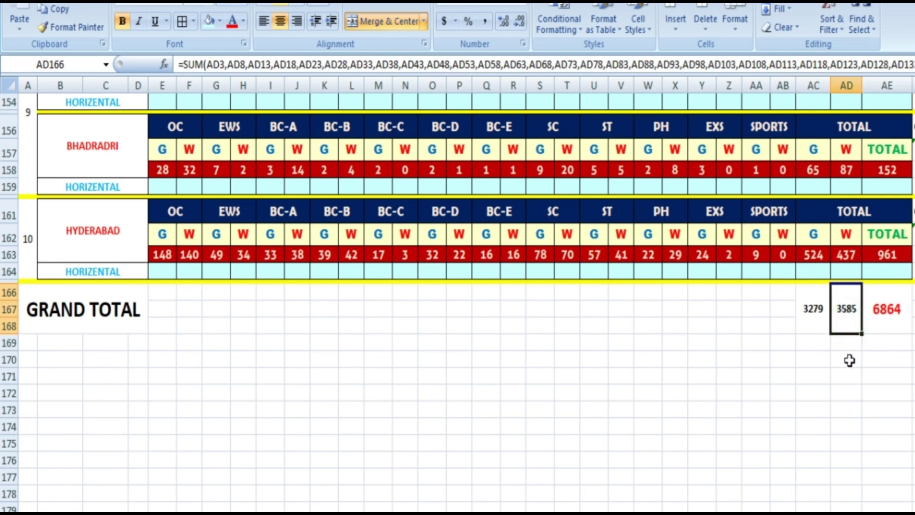
- Enter the formula =AD167/AE167 in cell AE169 and open the Windows Calculator app
left_click(880, 344)
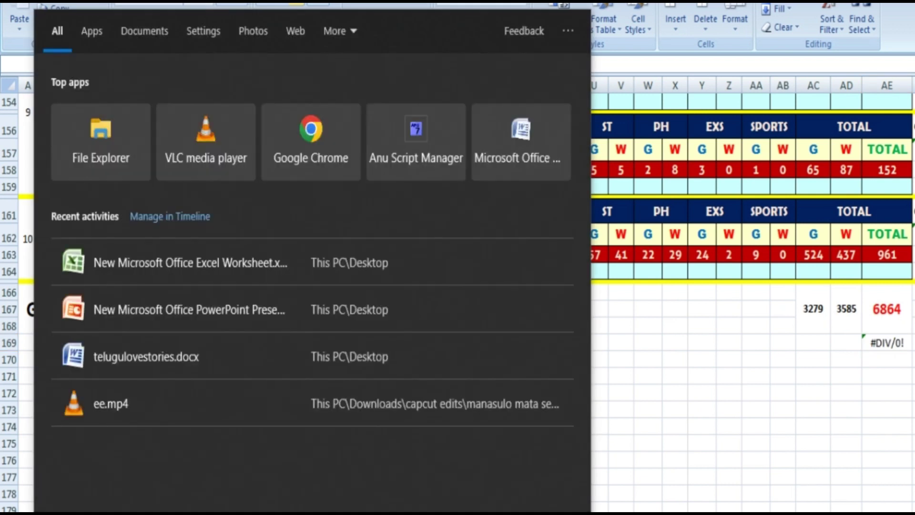
type("CAL")
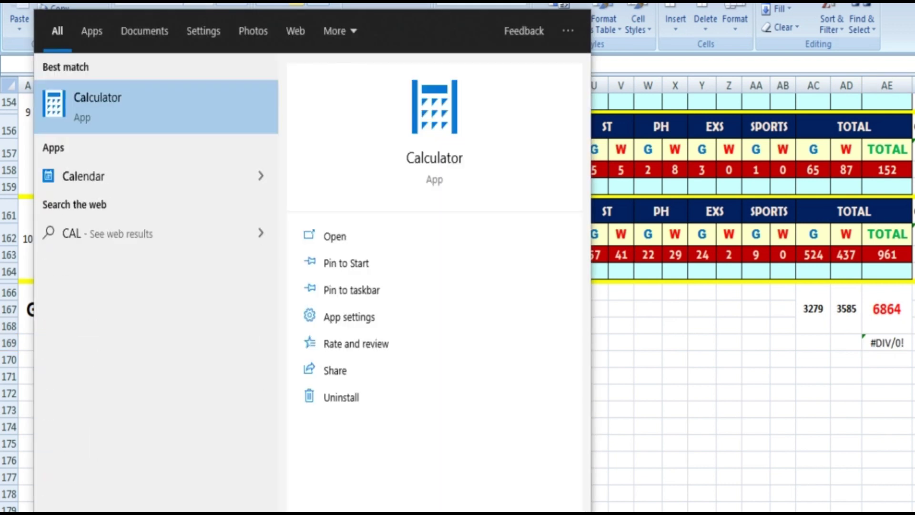
key("Return")
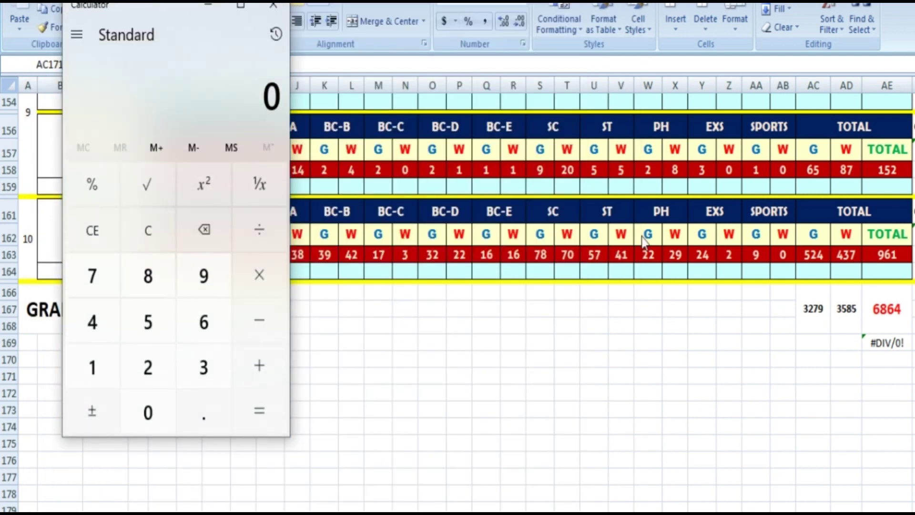
- Return to the Excel worksheet and delete the division formula from cell AE169
left_click(878, 343)
left_click(882, 341)
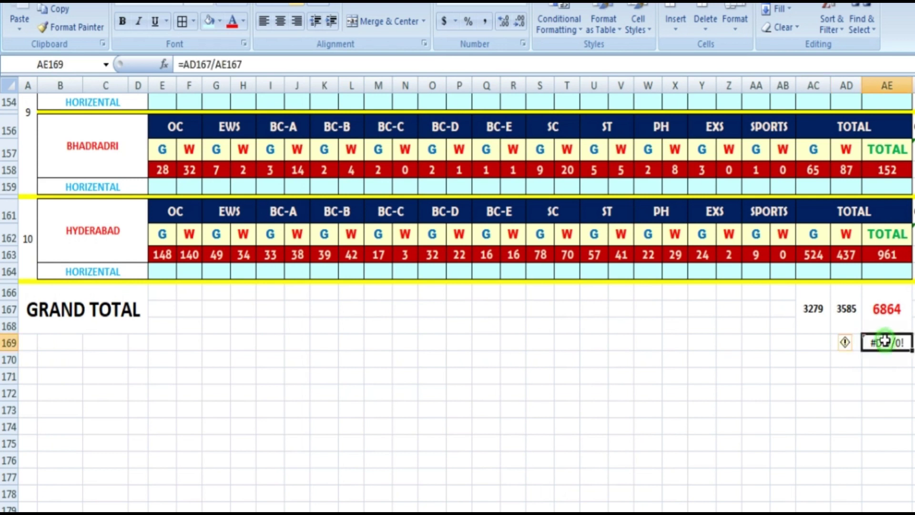
key("Delete")
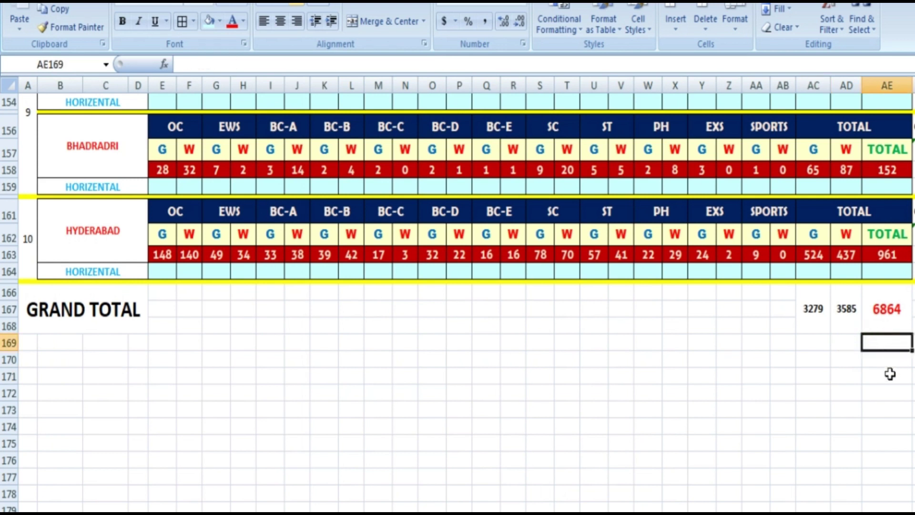
- Switch to Calculator and divide the W grand total 3585 by the overall total 6864
left_click(835, 376)
key("alt+Tab")
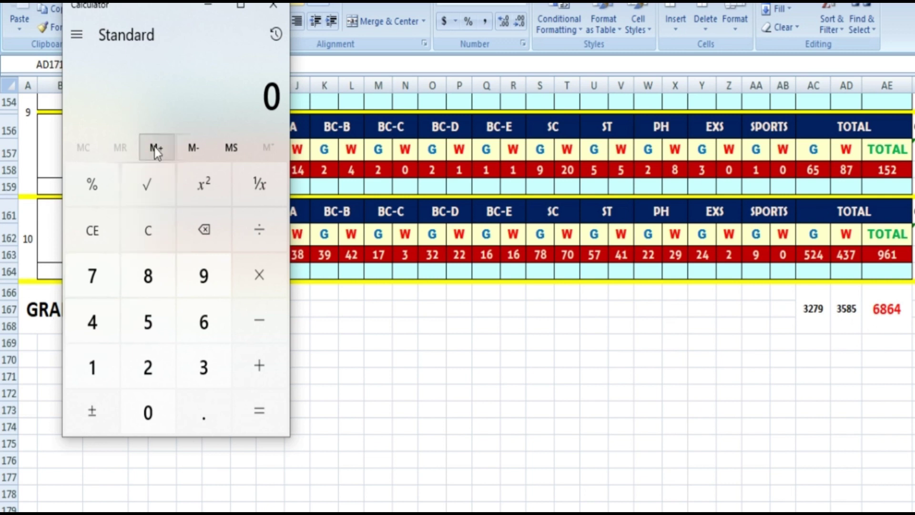
left_click(204, 367)
left_click(149, 323)
left_click(147, 275)
left_click(148, 324)
left_click(259, 231)
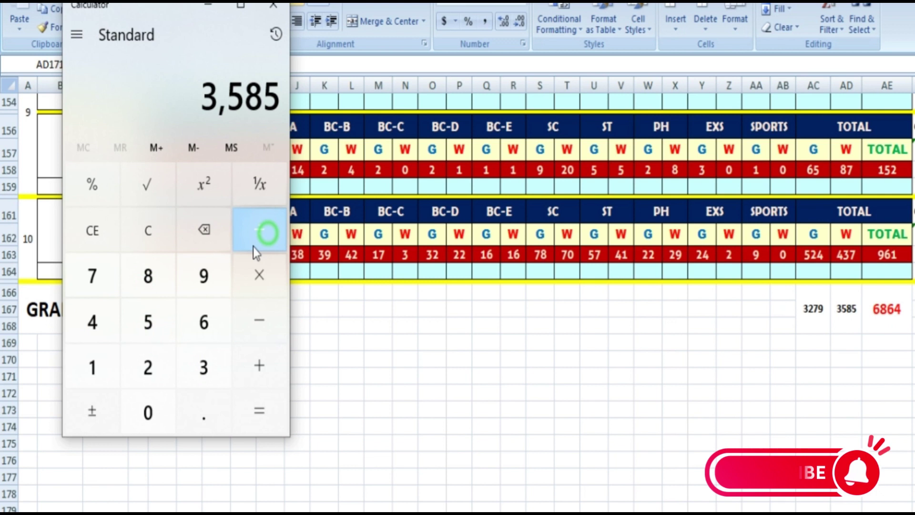
left_click(200, 324)
left_click(162, 274)
left_click(200, 318)
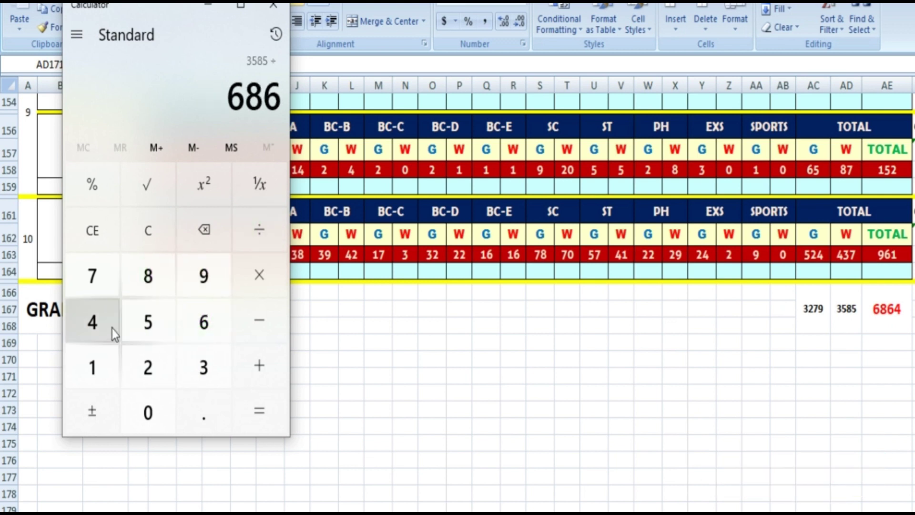
left_click(112, 328)
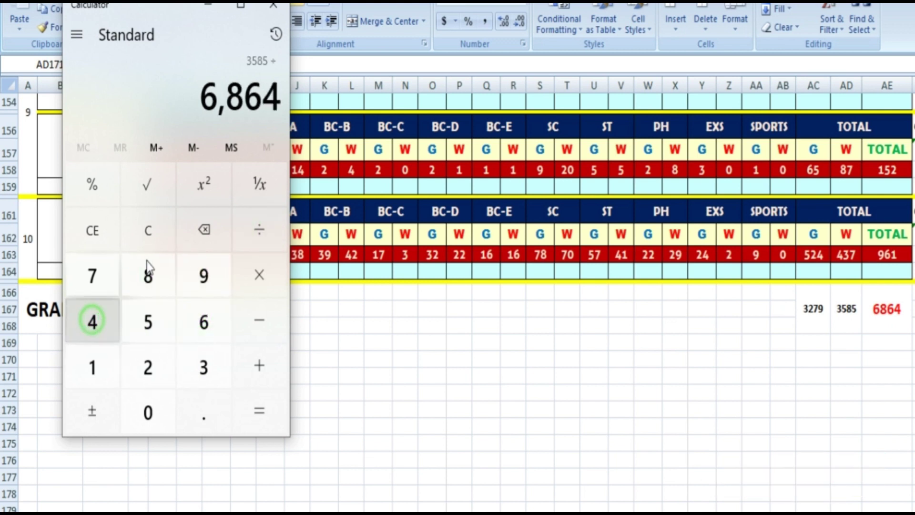
left_click(264, 403)
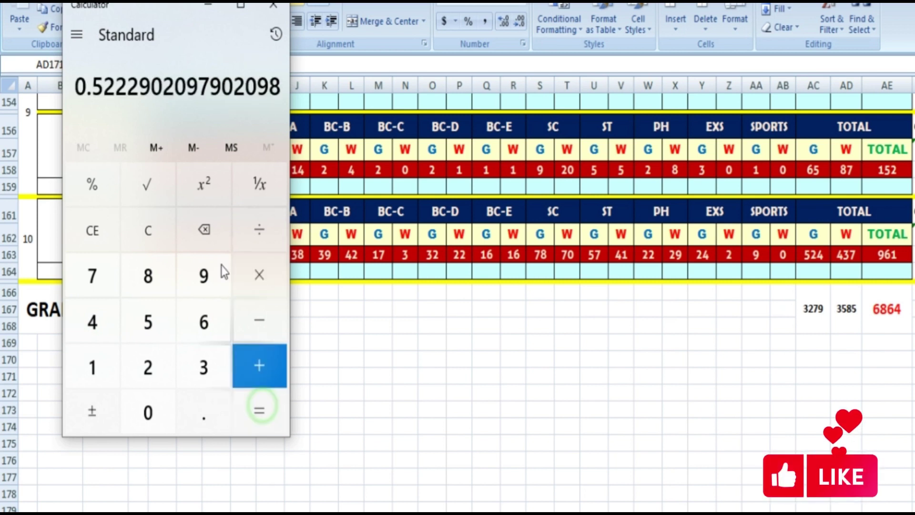
- Multiply the calculated ratio by 100 to convert it to a percentage
left_click(264, 277)
left_click(95, 370)
left_click(128, 409)
left_click(127, 409)
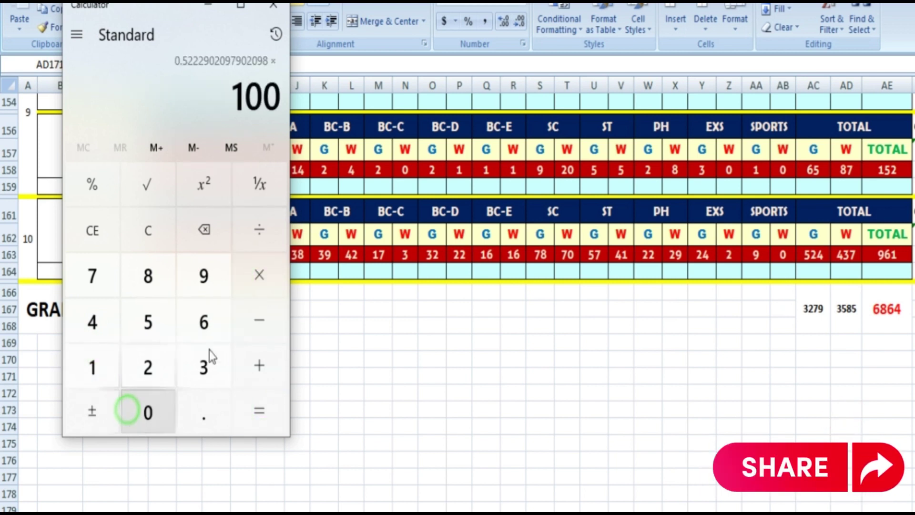
left_click(260, 402)
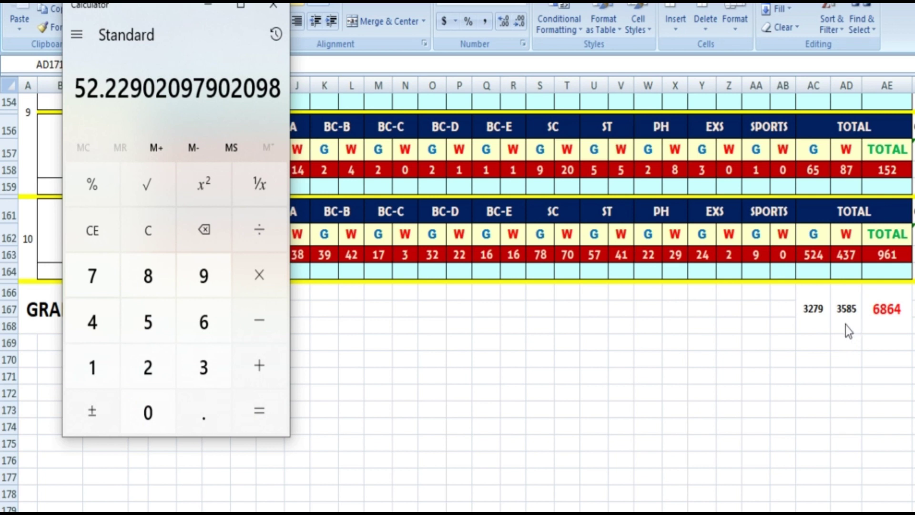
- Switch back to the Excel worksheet and enter 52 in cell AD169 and 48 in cell AC169 below the grand totals
key("Escape")
key("alt+Tab")
left_click(843, 342)
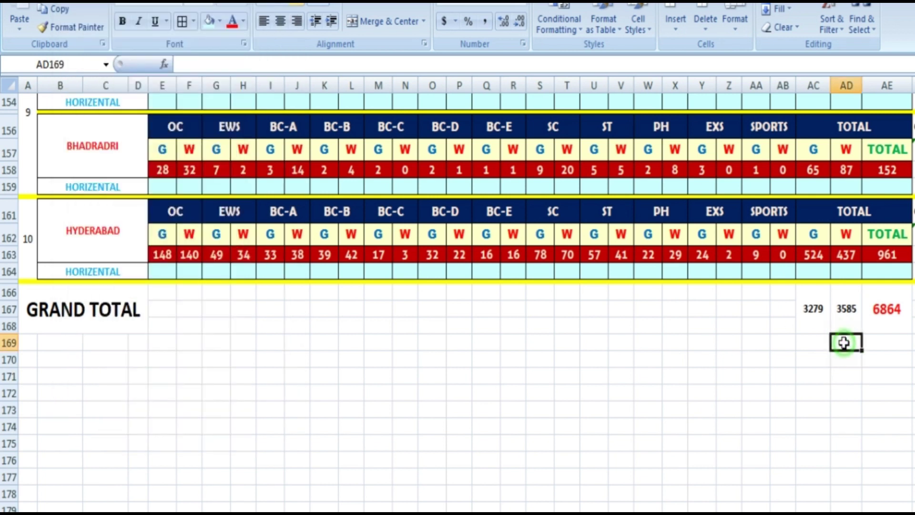
type("52")
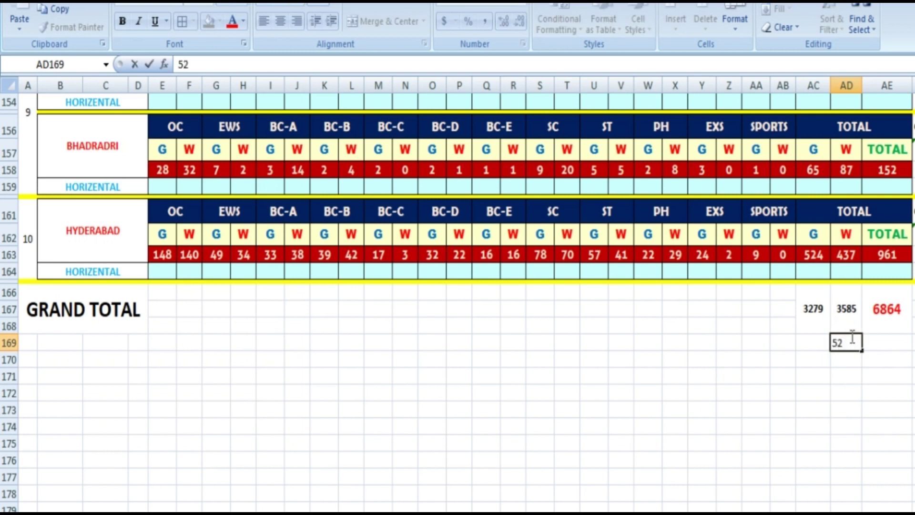
left_click(814, 347)
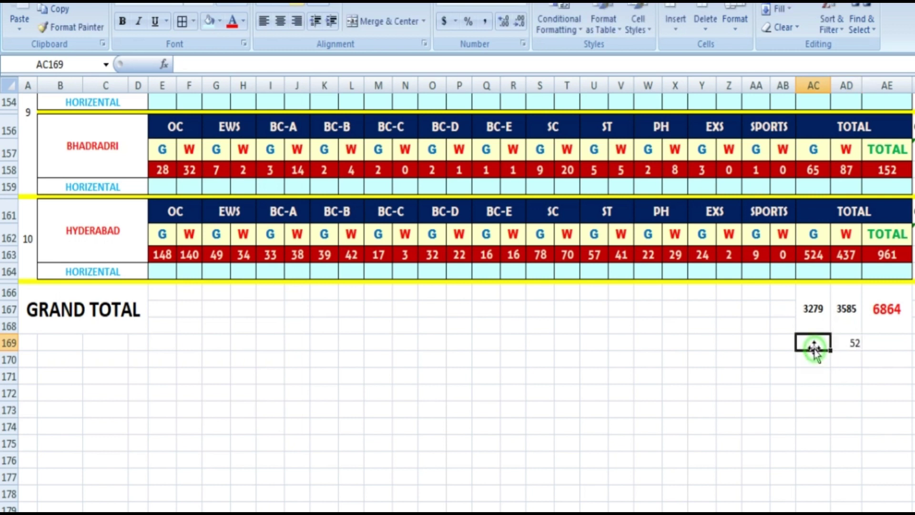
type("48")
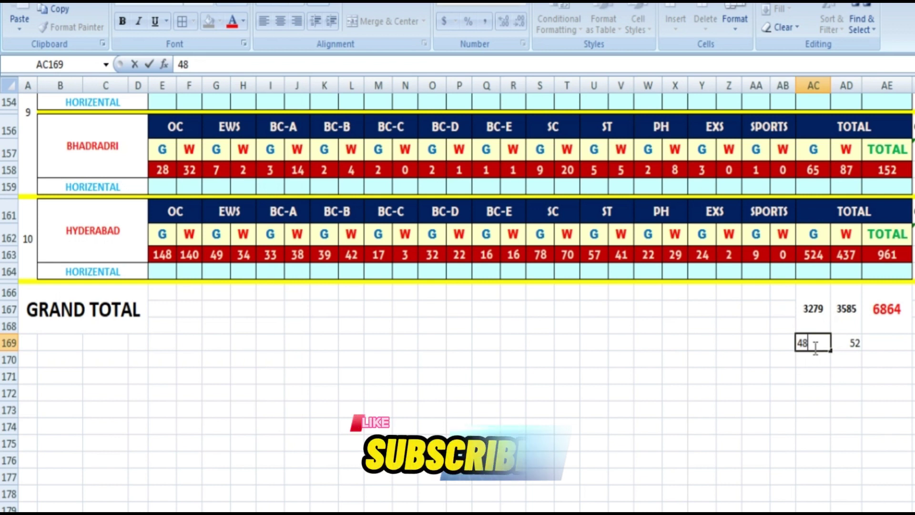
left_click(806, 377)
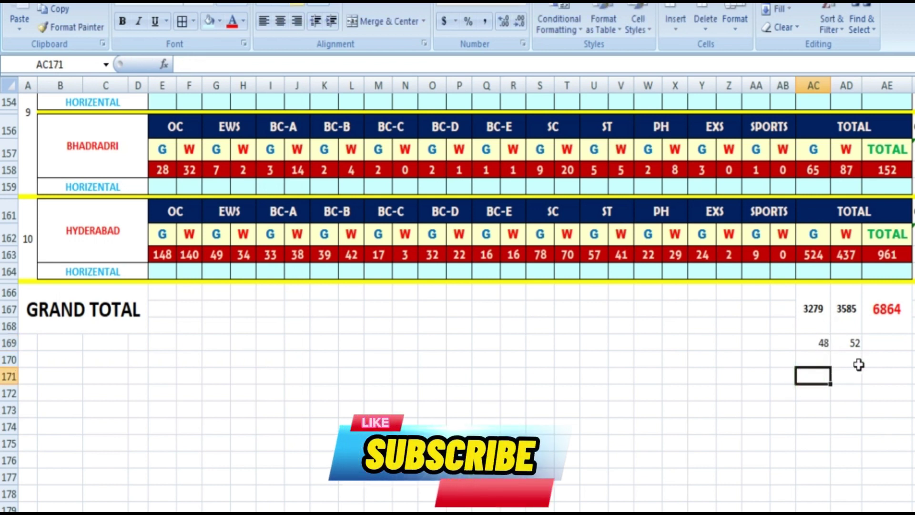
- Compare the G and W percentages in row 169 with the grand totals and the district tables above
left_click(853, 343)
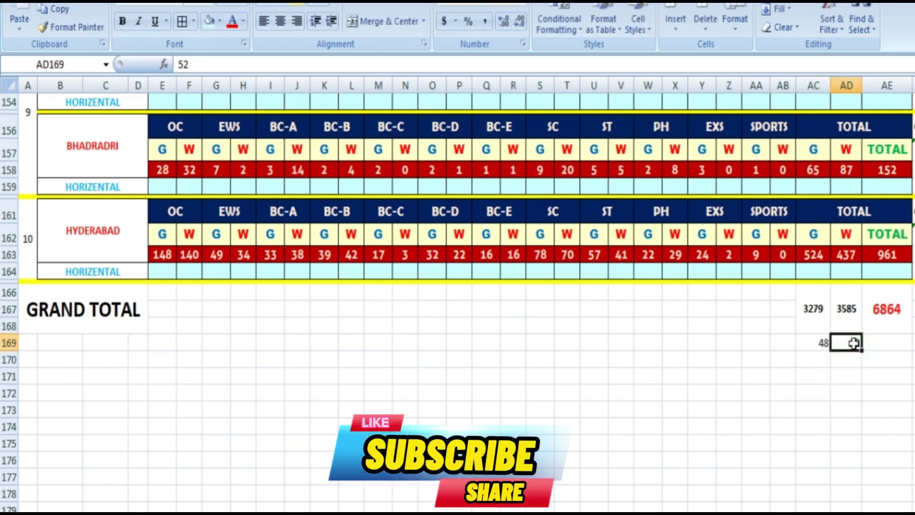
left_click(850, 314)
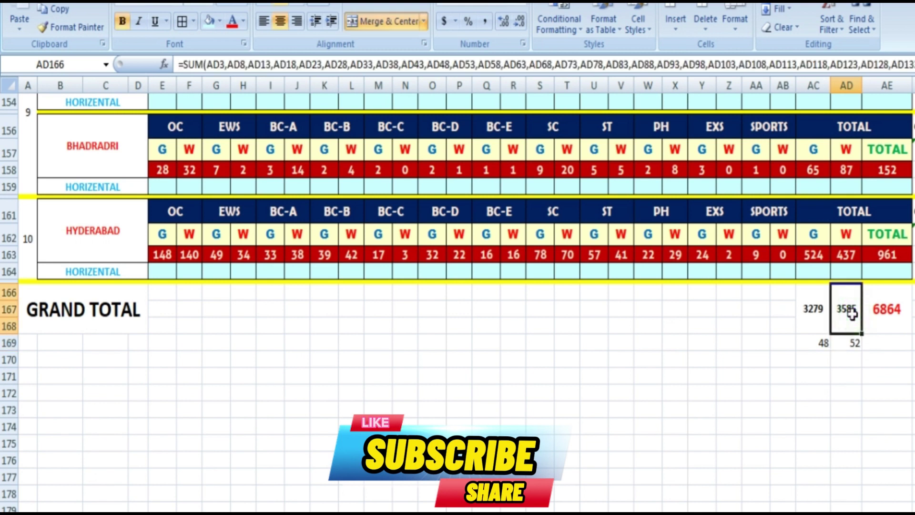
left_click(823, 343)
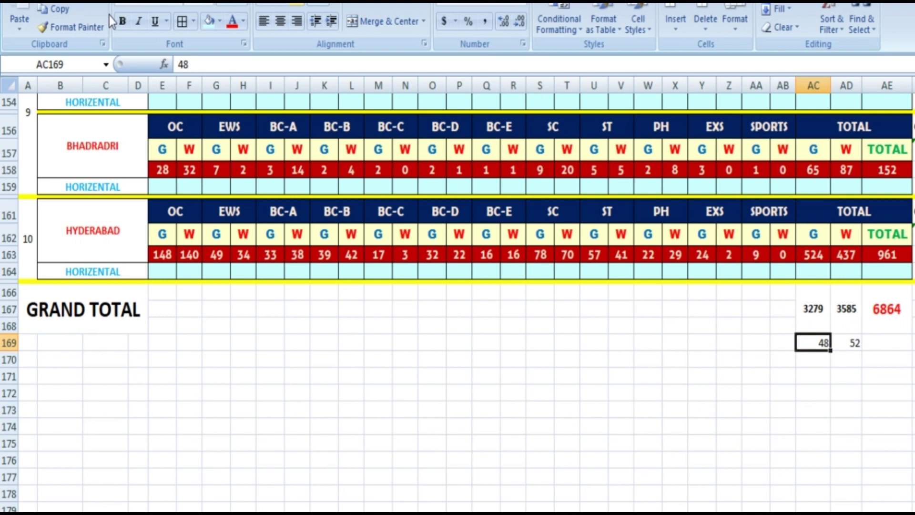
left_click(162, 148)
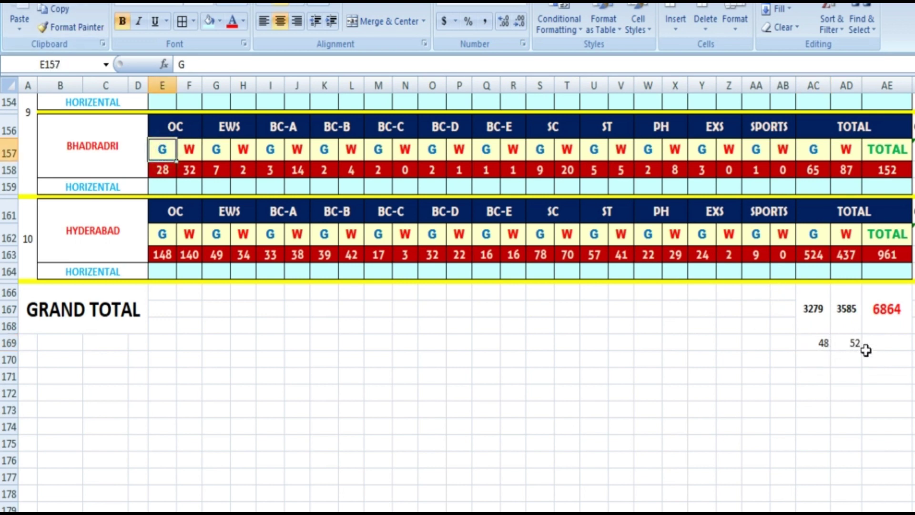
left_click(823, 345)
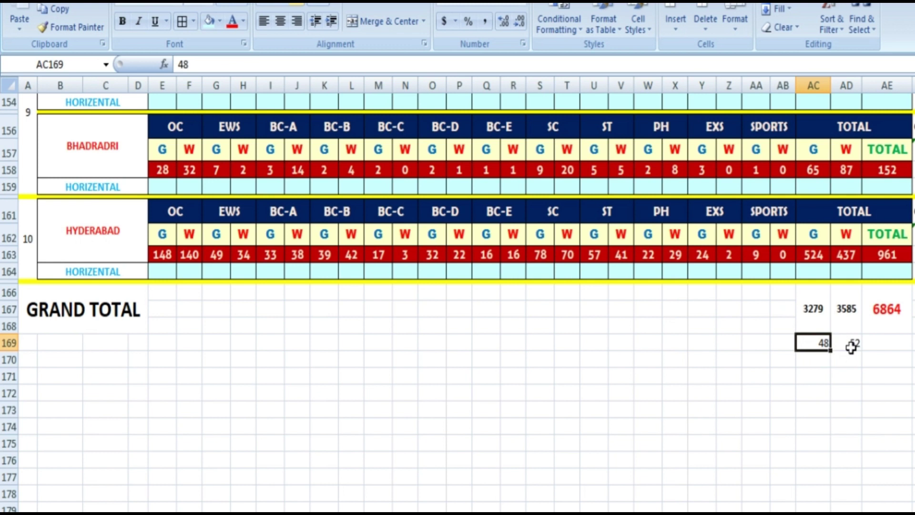
left_click(856, 344)
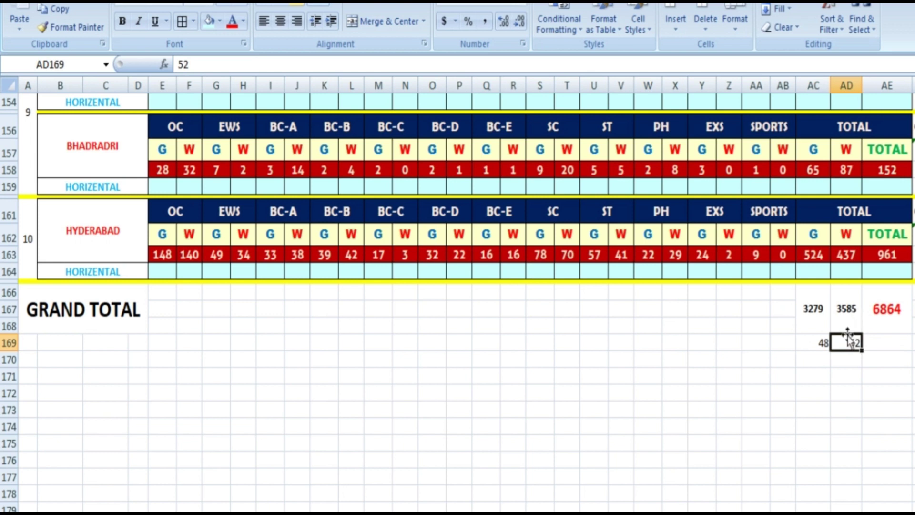
left_click(821, 343)
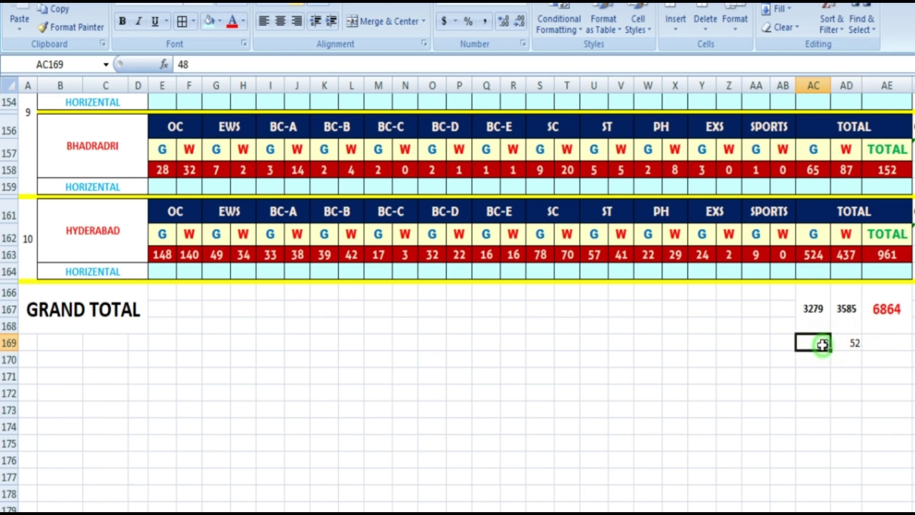
left_click(851, 344)
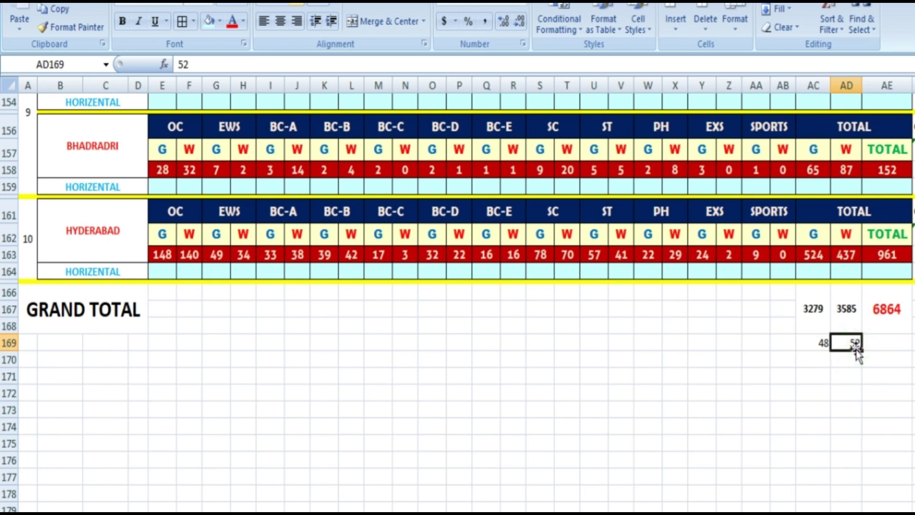
left_click(817, 344)
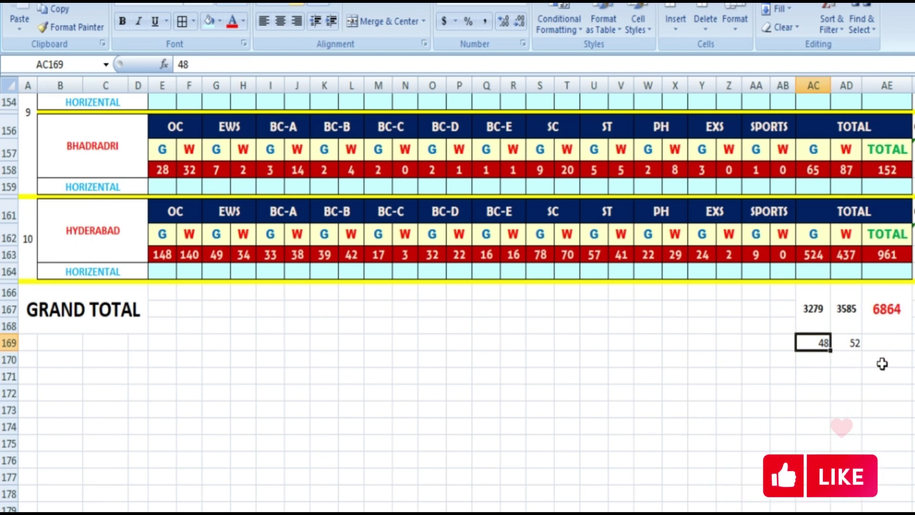
scroll(415, 436, "up", 2)
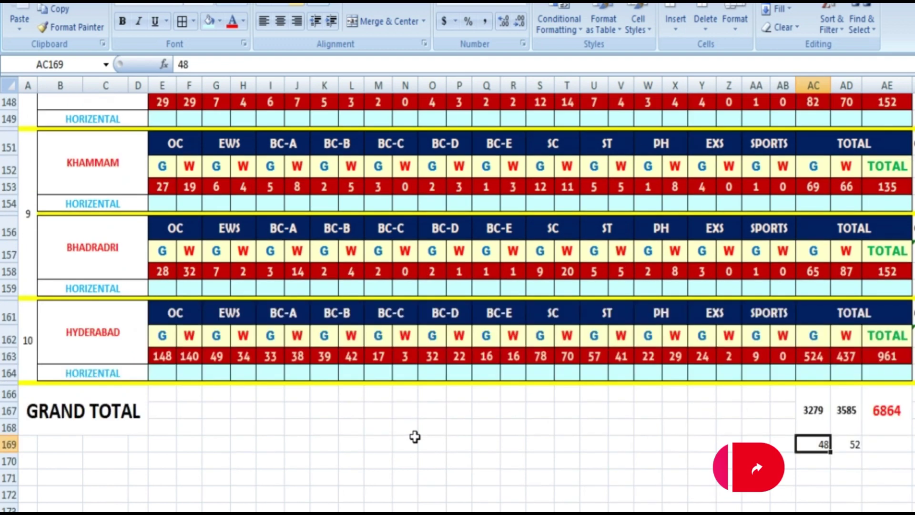
- Enter 16 for OC W and 32 for OC G in the HORIZENTAL row of the GADWAL table
scroll(414, 436, "up", 8)
scroll(507, 377, "up", 13)
scroll(507, 377, "up", 16)
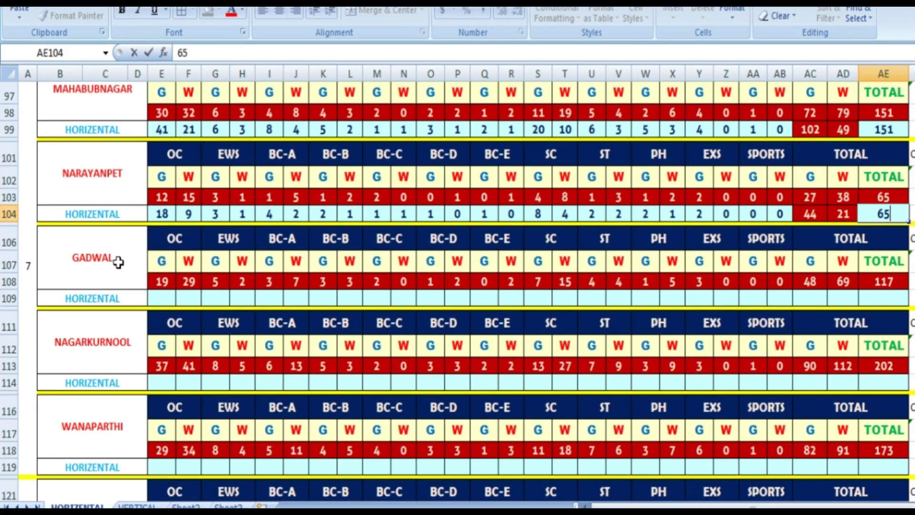
scroll(118, 267, "down", 2)
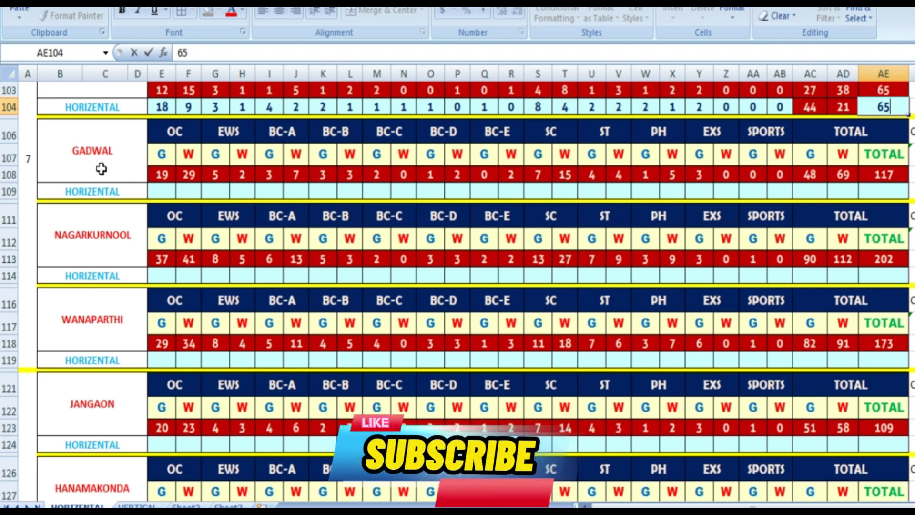
left_click(164, 195)
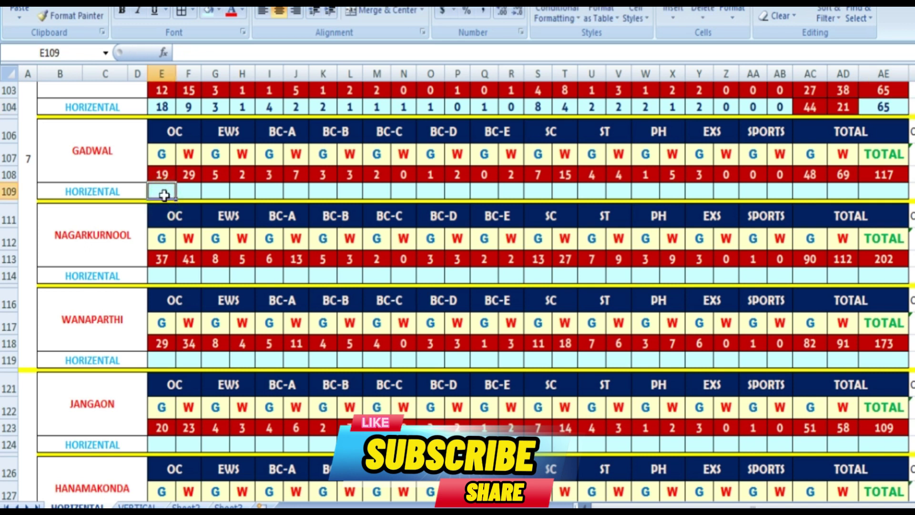
left_click(196, 190)
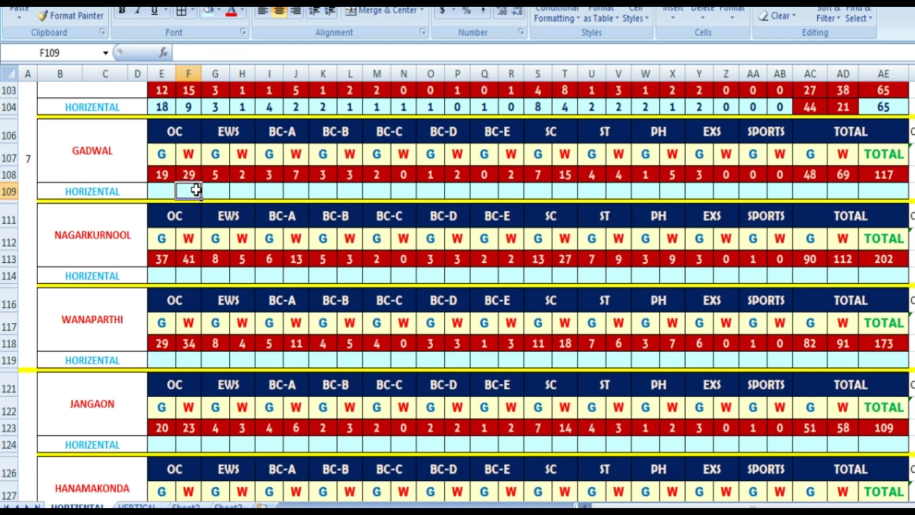
type("16")
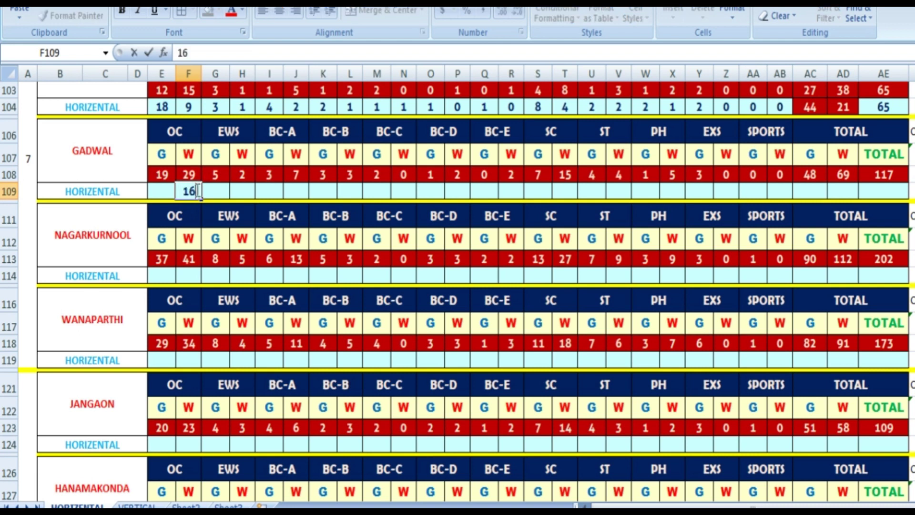
key("Left")
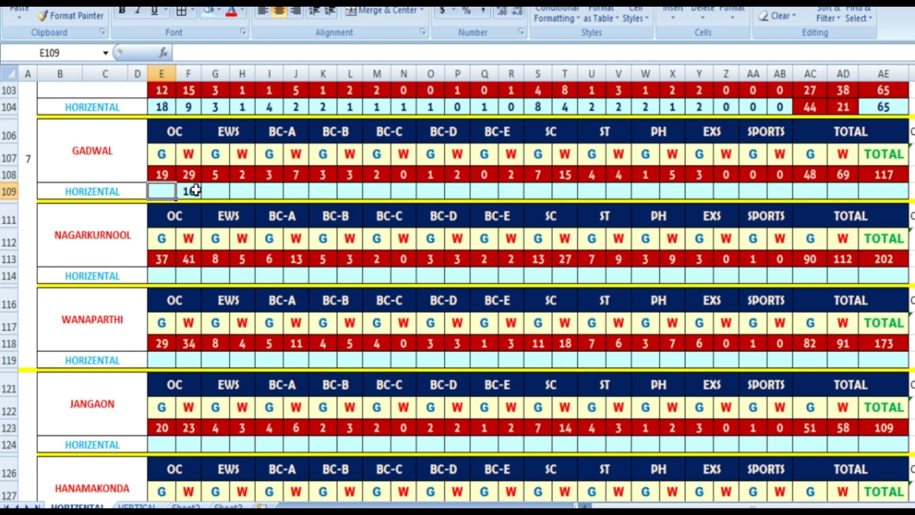
type("32")
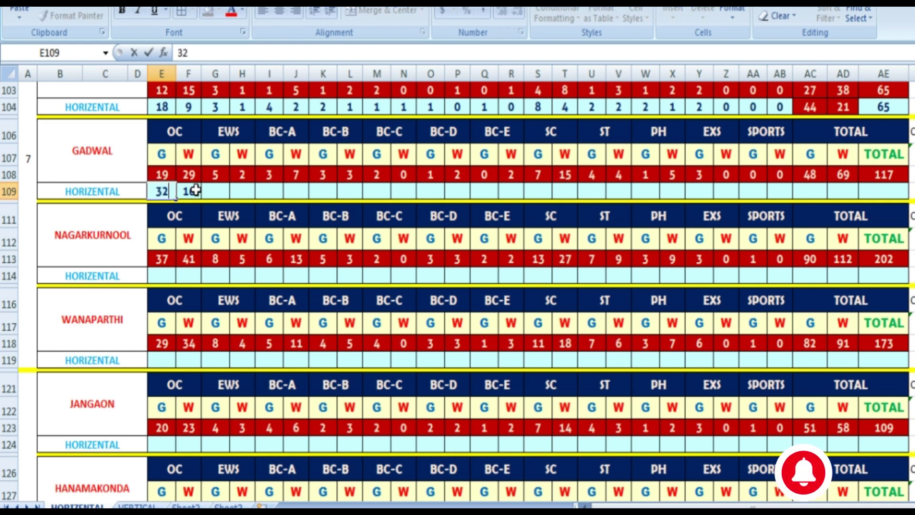
- Enter 5 for EWS G and 2 for EWS W in Gadwal's HORIZENTAL row
left_click(222, 190)
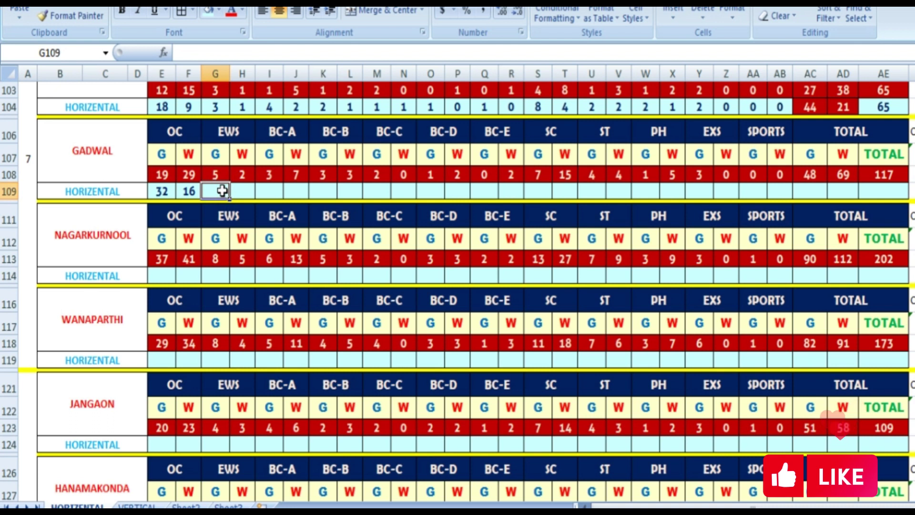
type("5")
key("Tab")
type("2")
key("Tab")
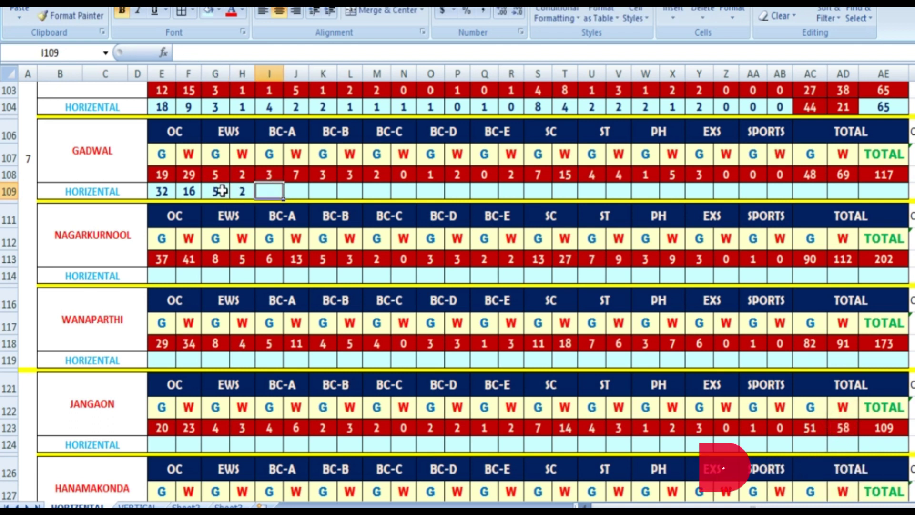
- Fill in Gadwal's horizontal BC-A figures with 6 for G and 4 for W
left_click(297, 191)
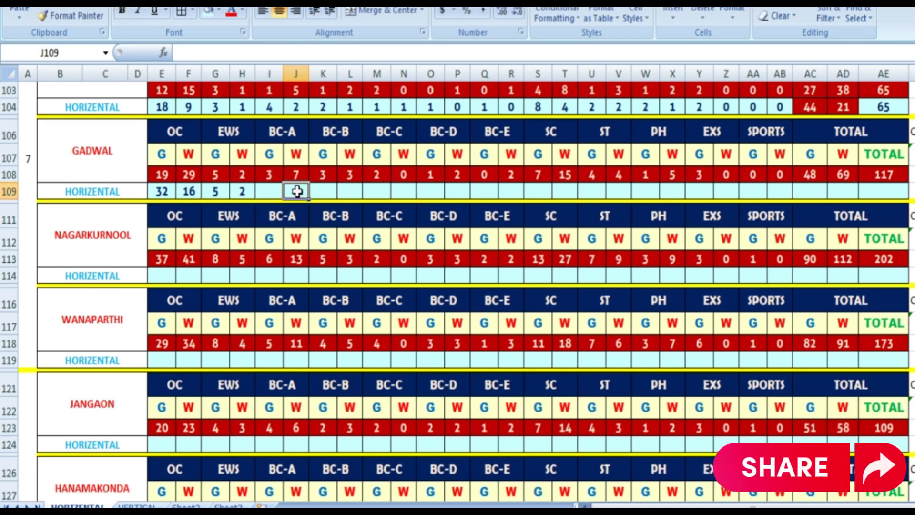
type("4")
key("Escape")
key("Left")
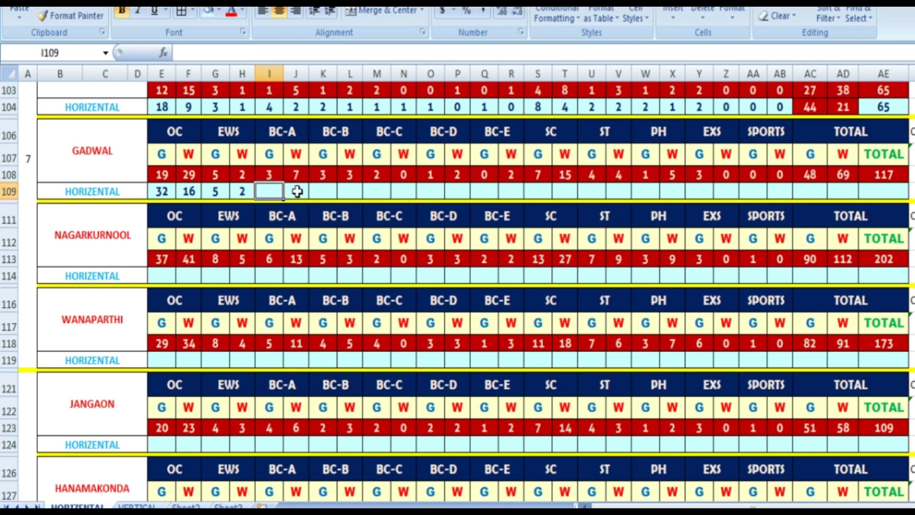
type("6")
key("Tab")
type("4")
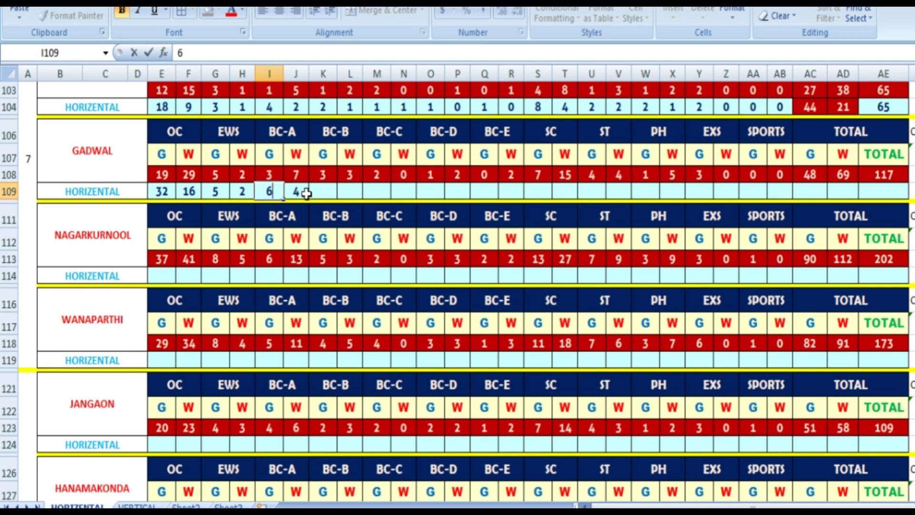
- Fill in Gadwal's horizontal BC-B figures with 2 for W and 4 for G
left_click(327, 192)
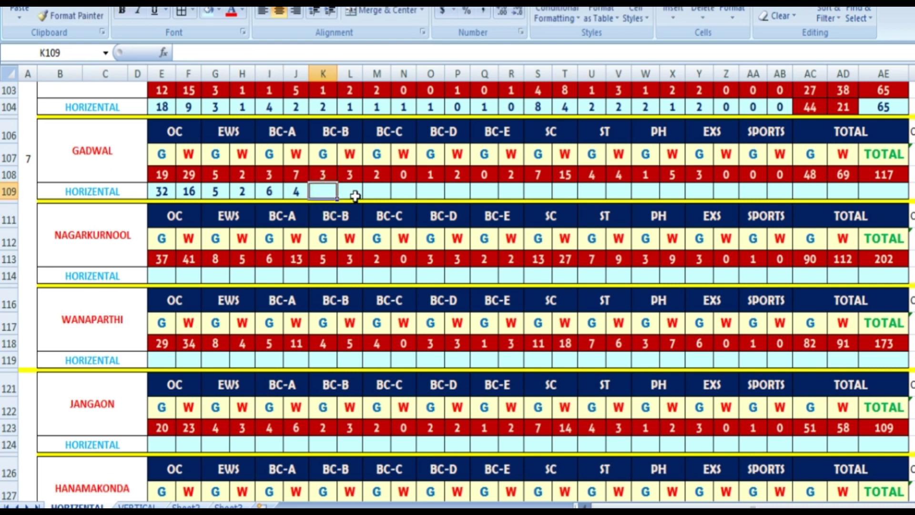
left_click(348, 191)
type("2")
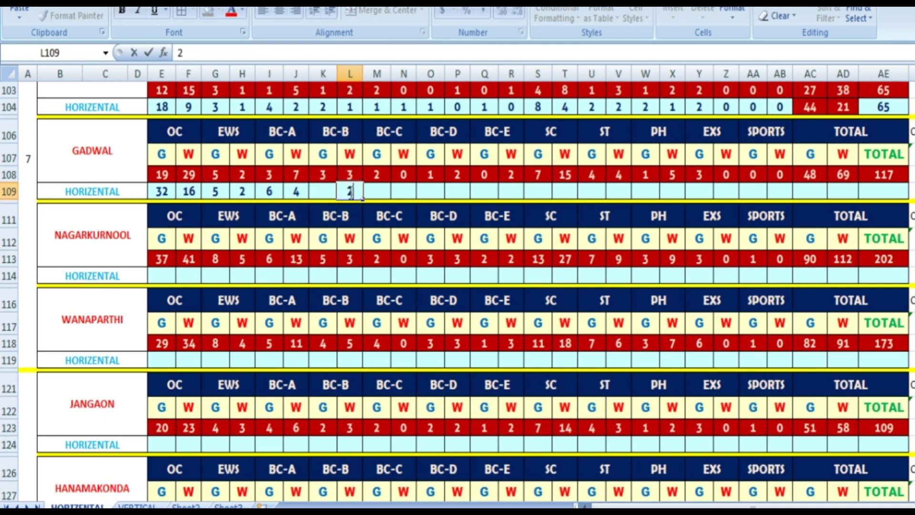
key("Left")
type("4")
left_click(350, 191)
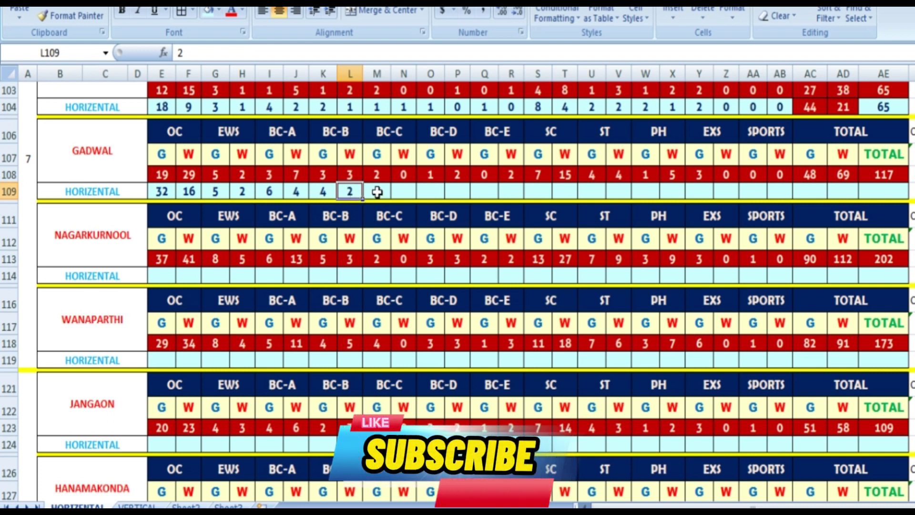
- Enter 1 for both BC-C G and BC-C W in Gadwal's HORIZENTAL row
left_click(378, 192)
type("1")
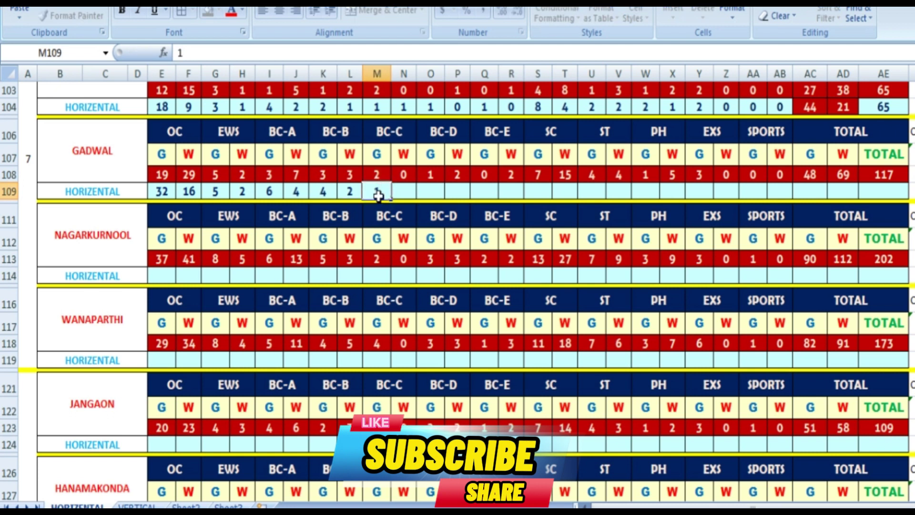
key("Tab")
type("1")
key("Tab")
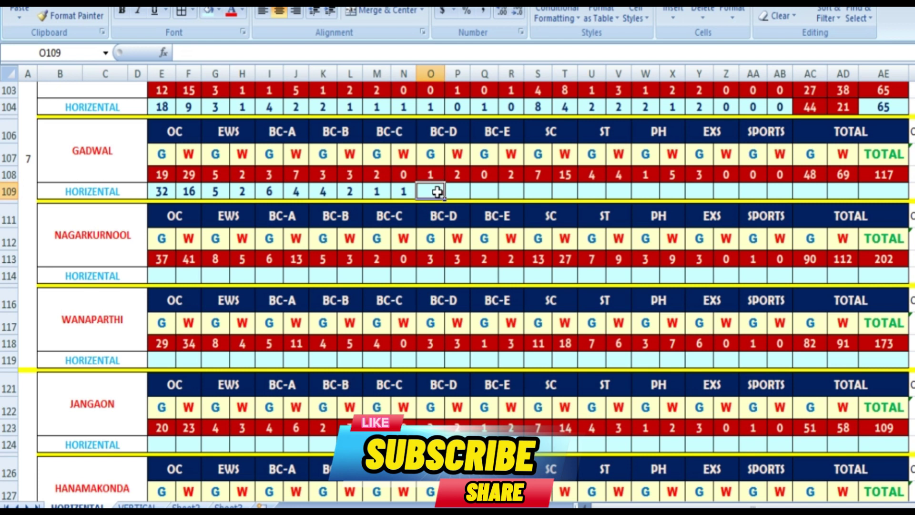
- Enter 2 for BC-D G and 1 for BC-D W in Gadwal's HORIZENTAL row
type("2")
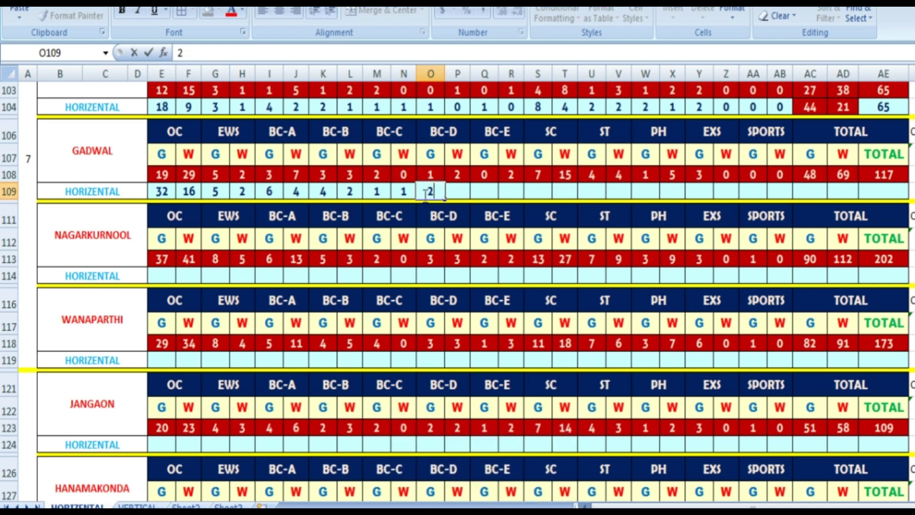
key("Tab")
type("1")
key("Tab")
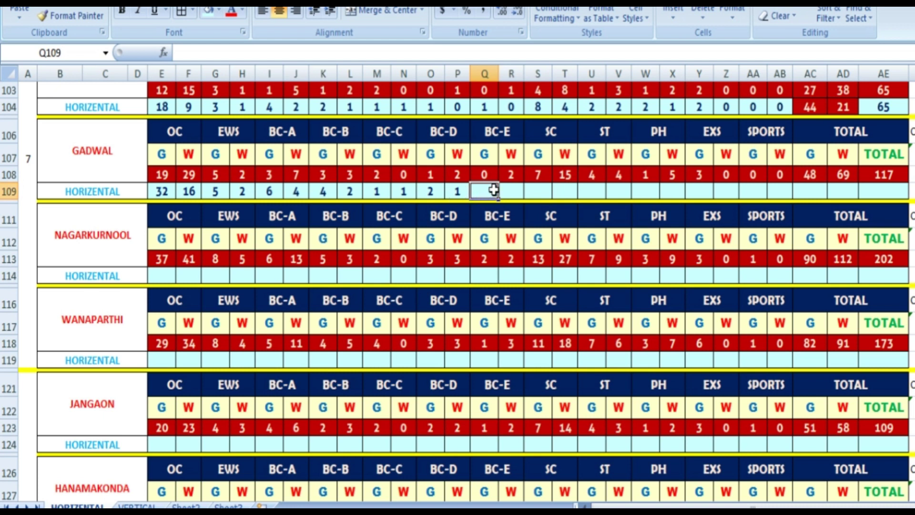
- Enter 2 for BC-E G and 0 for BC-E W in Gadwal's HORIZENTAL row
type("2")
key("Tab")
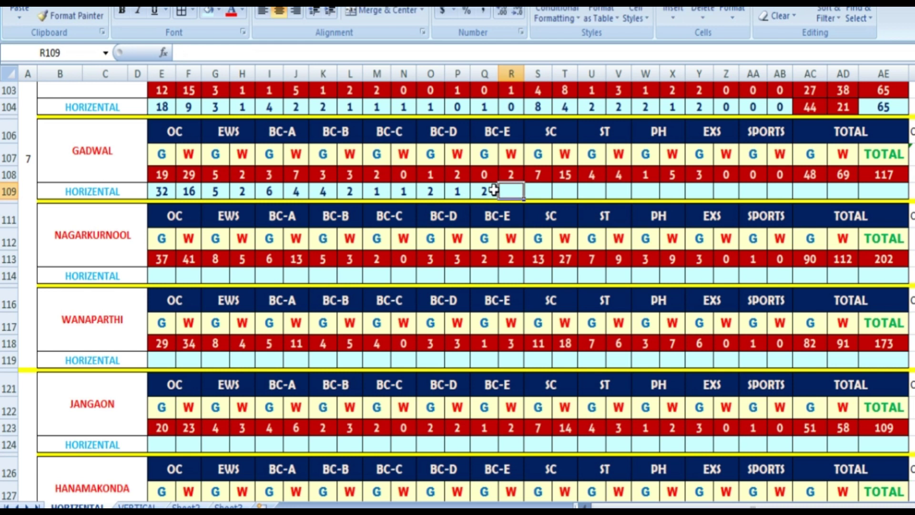
type("0")
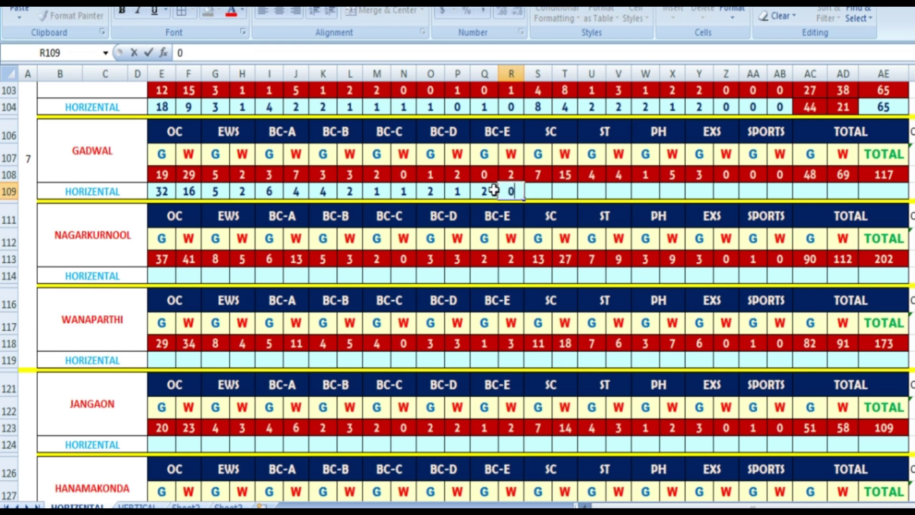
key("Tab")
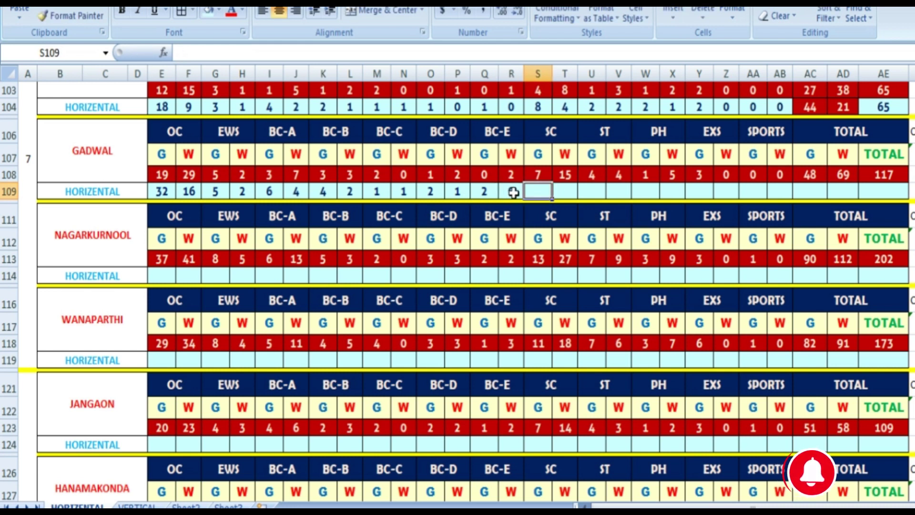
- Change Gadwal's horizontal BC-E figures to 1 for G and 1 for W
left_click(479, 191)
key("Tab")
type("1")
key("Tab")
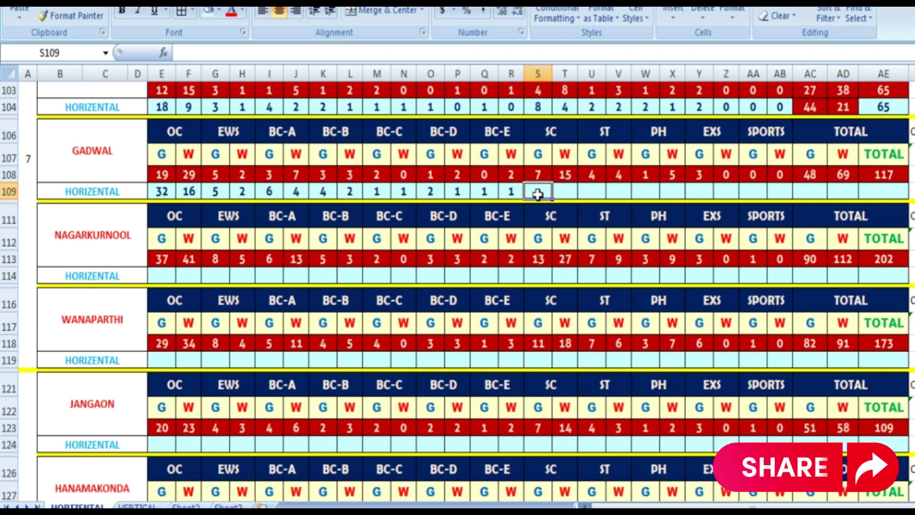
- Enter 7 for SC W and 15 for SC G in Gadwal's HORIZENTAL row
type("2")
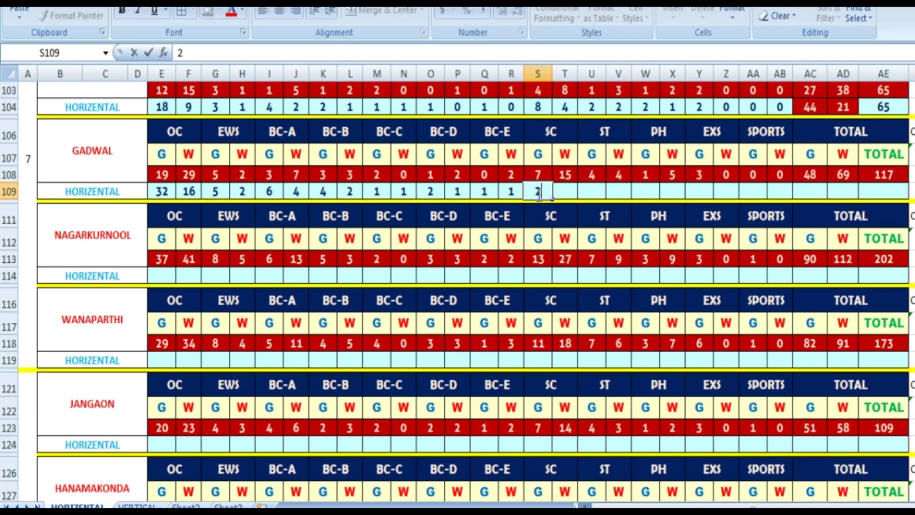
left_click(572, 189)
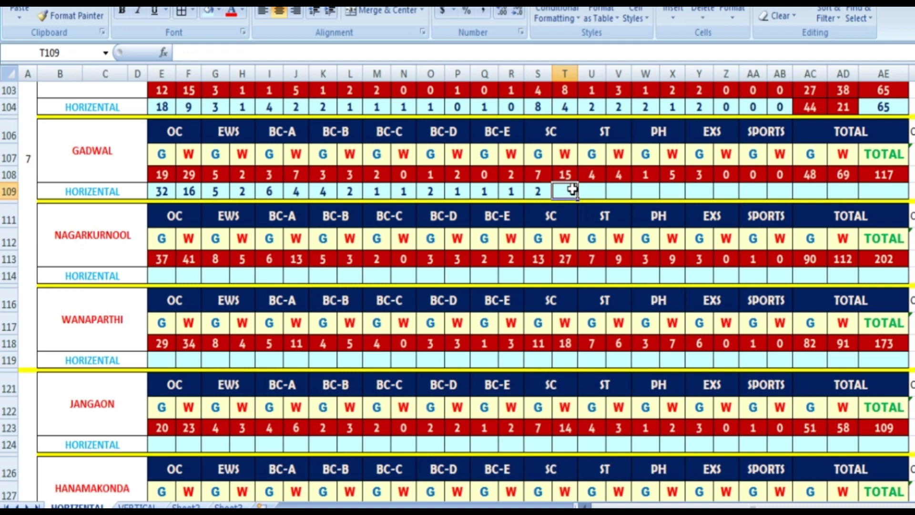
type("7")
key("Left")
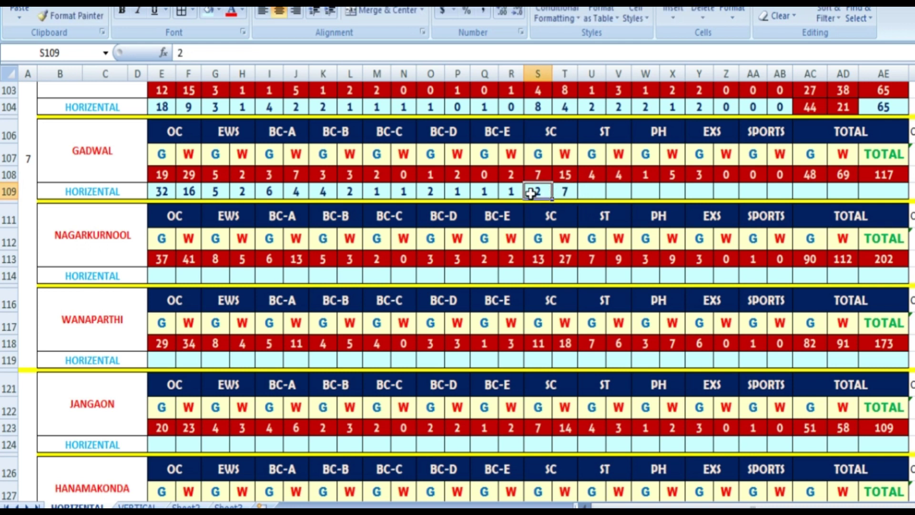
type("15")
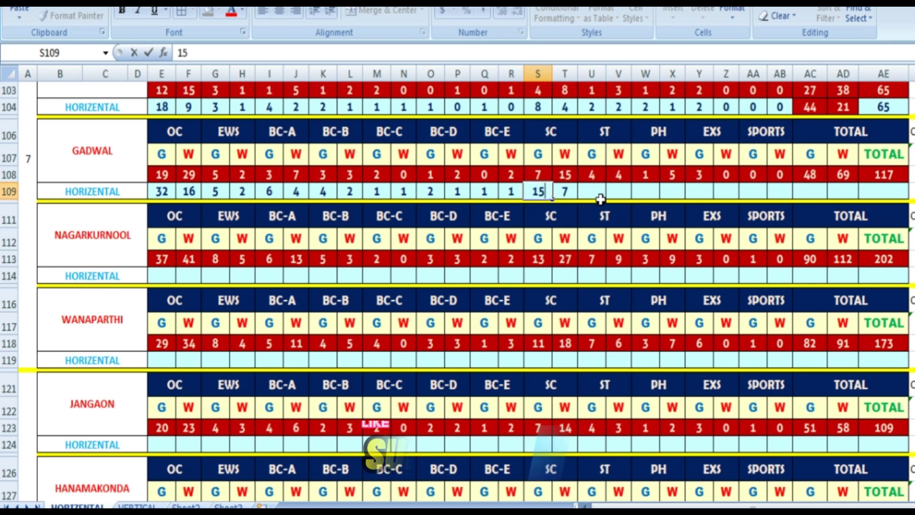
- Fill in Gadwal's horizontal ST figures with 3 for W and 5 for G
left_click(619, 191)
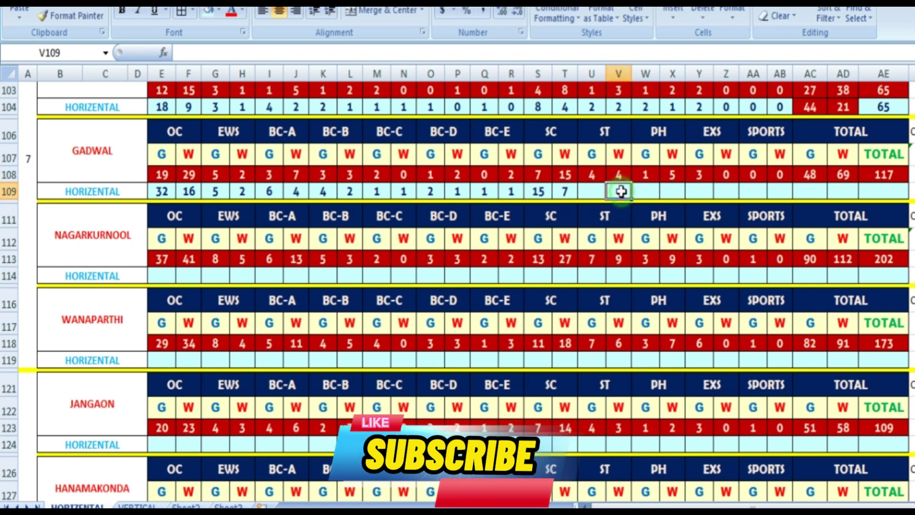
key("Left")
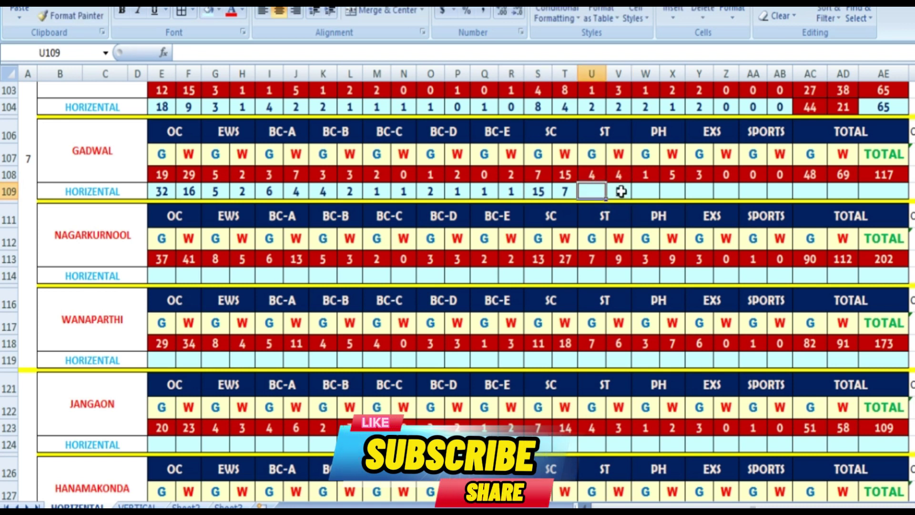
type("8")
type("5")
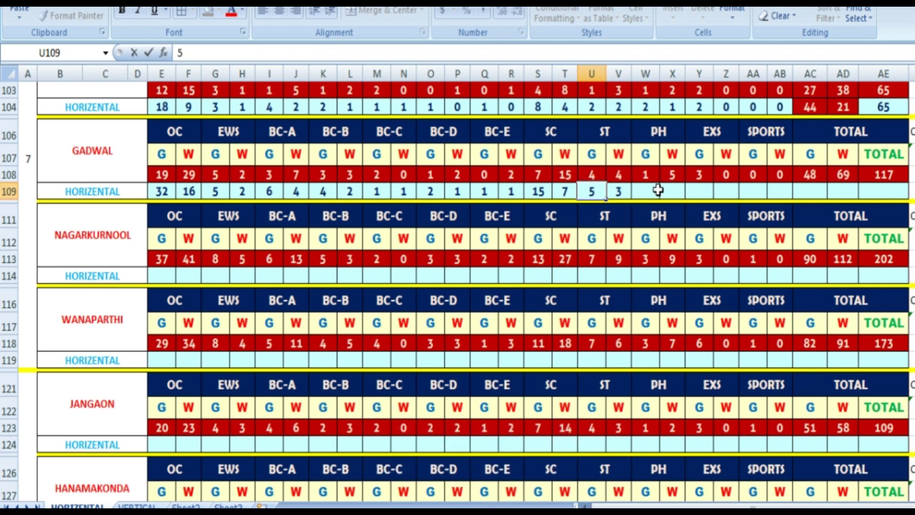
- Fill in Gadwal's horizontal PH figures with 2 for W and 4 for G
left_click(678, 194)
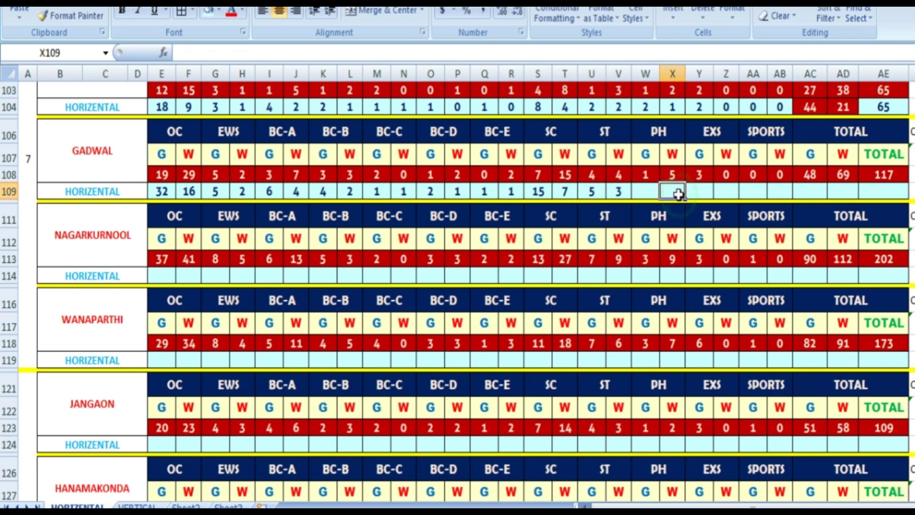
type("2")
key("Left")
type("4")
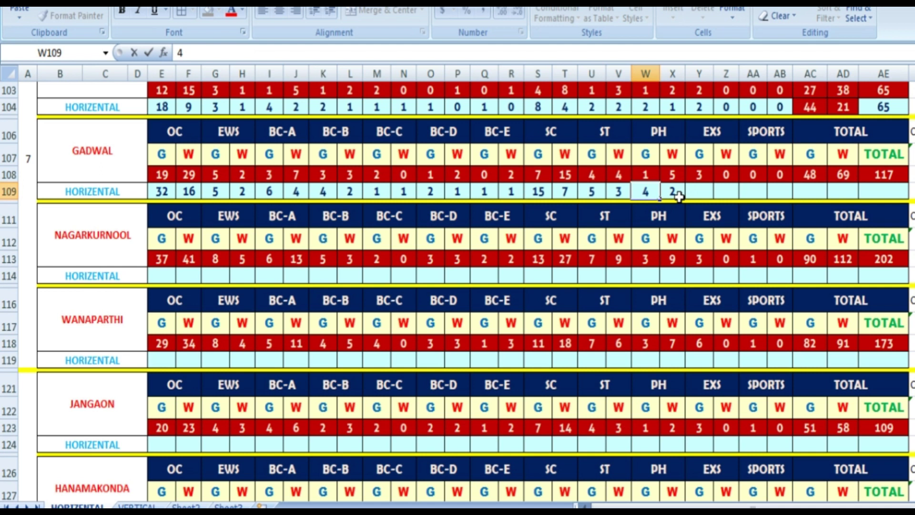
- Enter 3 and 0 for EXS G and W, and 0 for both SPORTS cells, in Gadwal's HORIZENTAL row
left_click(704, 193)
type("3")
key("Right")
type("0")
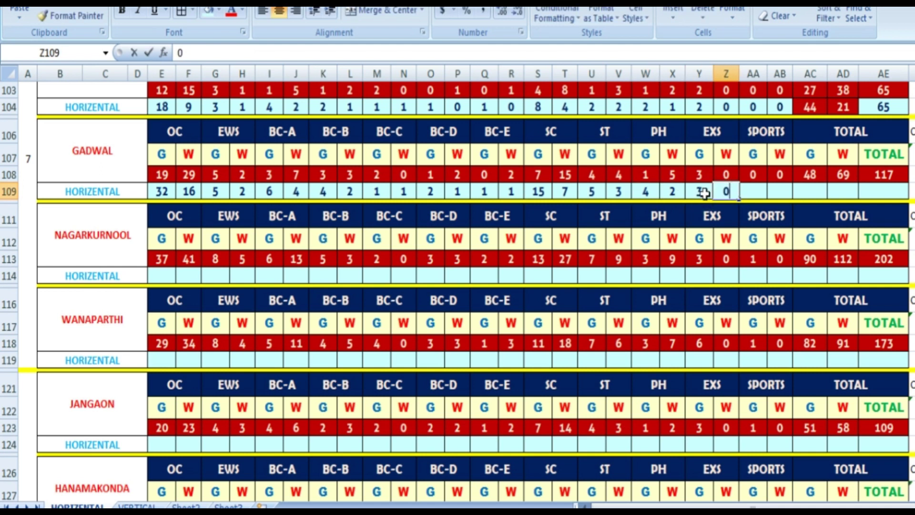
key("Right")
type("0")
key("Right")
type("0")
key("Right")
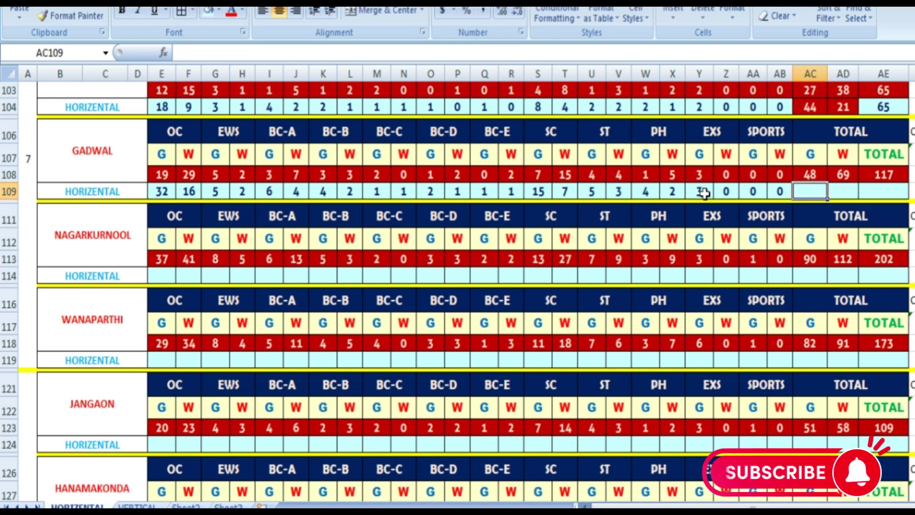
- Copy the G and W total formulas from cells AC108 and AD108 down into row 109
left_click(823, 176)
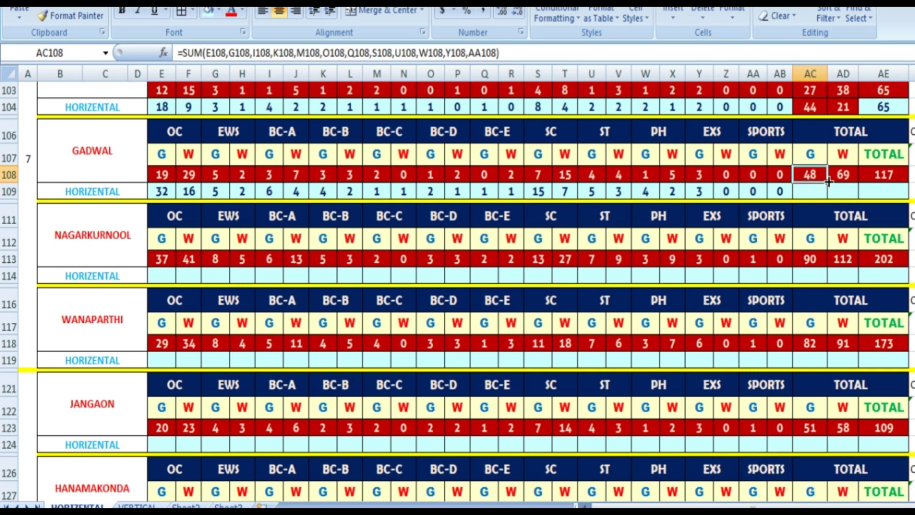
left_click_drag(826, 182, 828, 196)
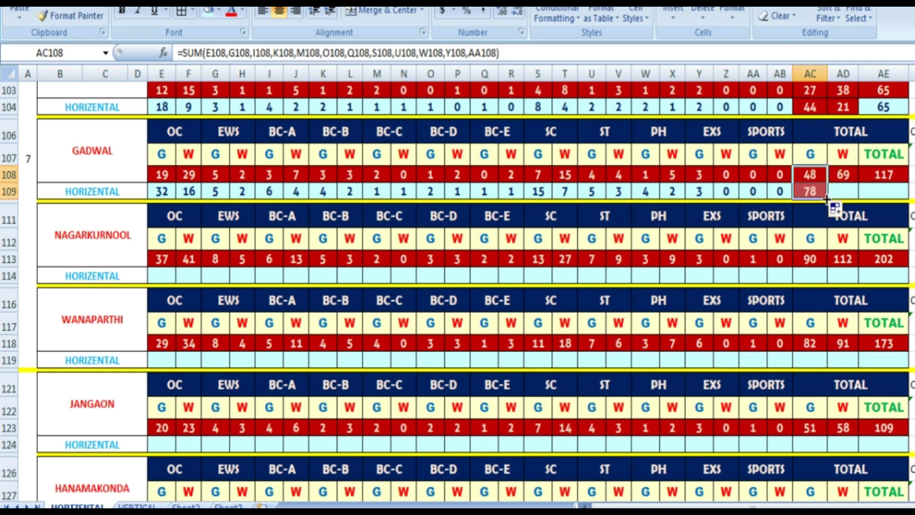
left_click(844, 175)
left_click(861, 186)
left_click(855, 176)
left_click_drag(859, 180, 859, 196)
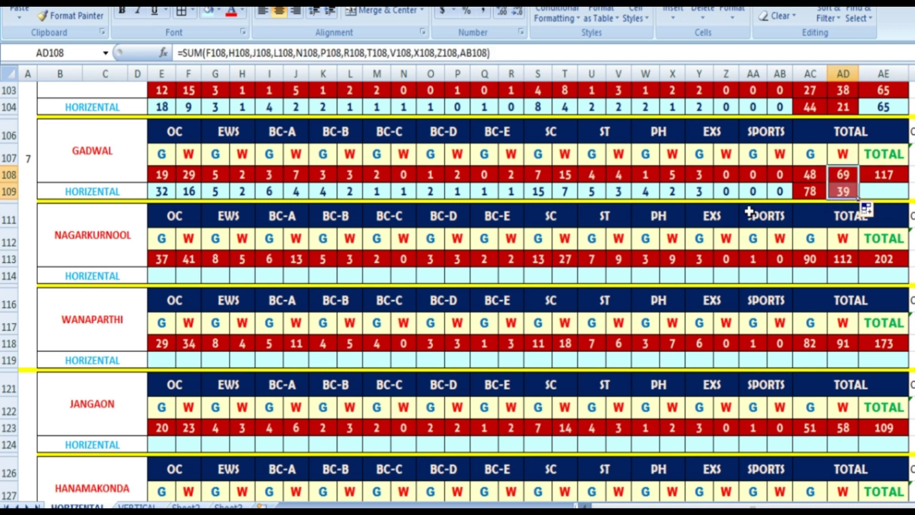
- Enter 117 as the overall total in cell AE109 of Gadwal's HORIZENTAL row
left_click(881, 193)
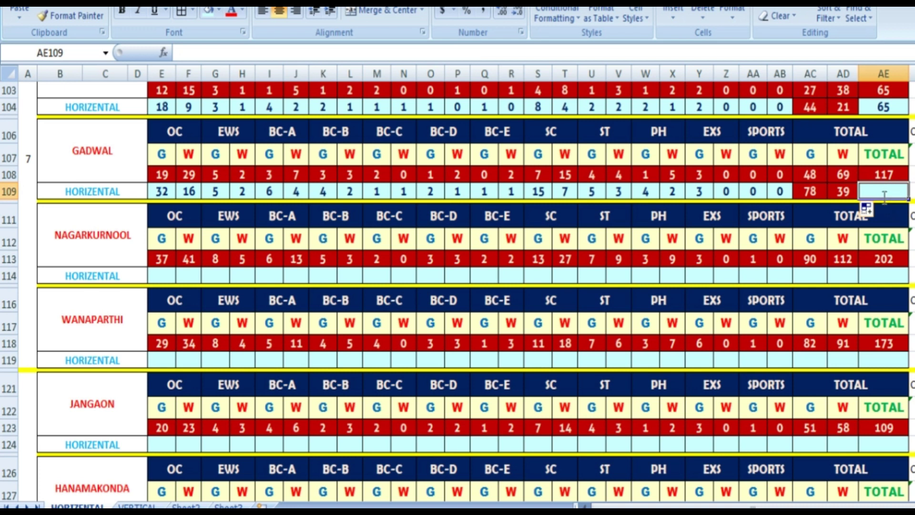
type("117")
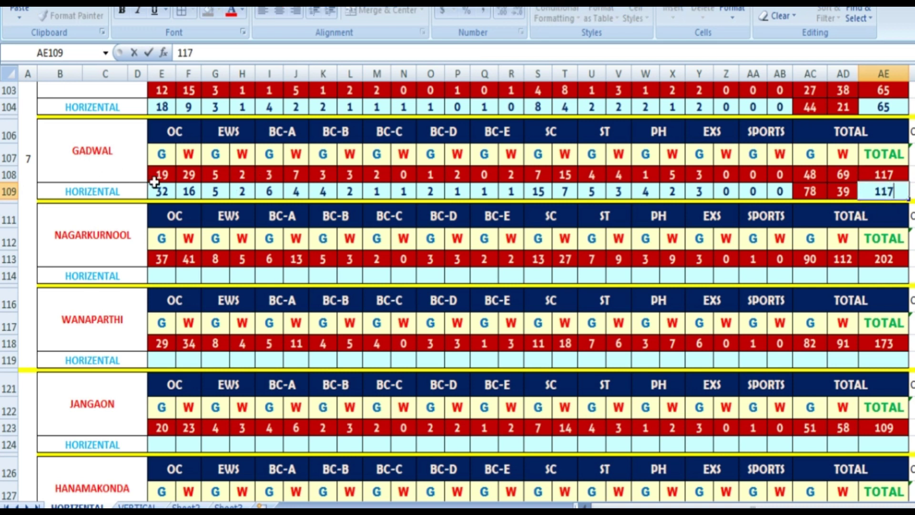
key("F2")
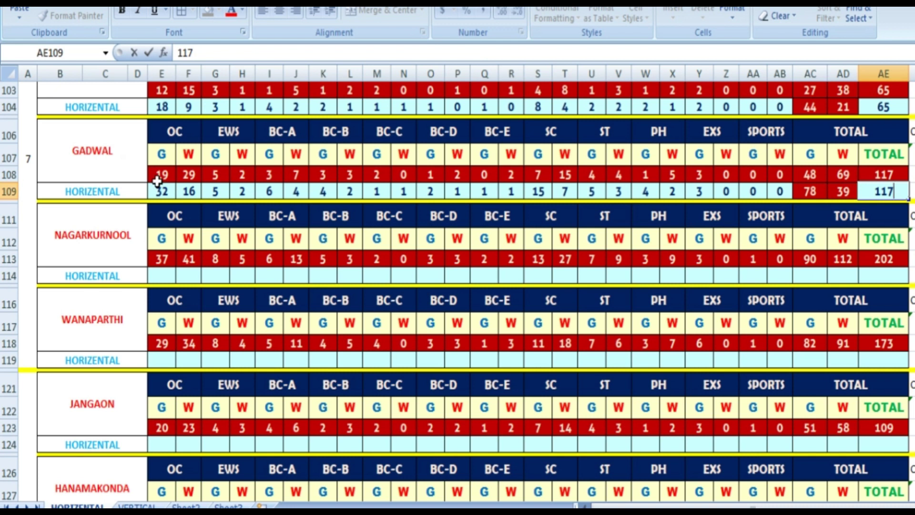